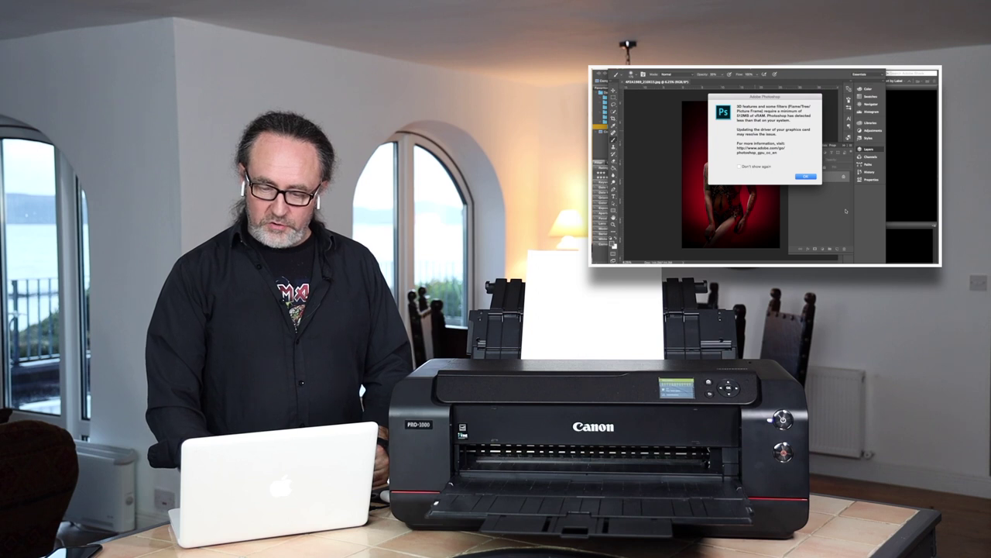
# Dismiss the graphics warning and remove the dark spot on the red background beside the model's hand with the content-aware Spot Healing Brush.
pyautogui.click(812, 177)
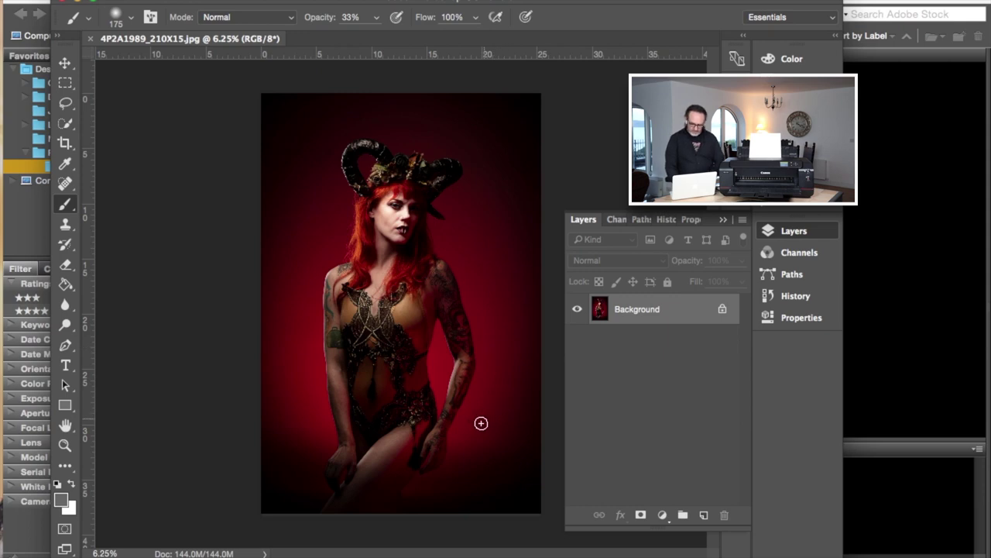
pyautogui.press('z')
pyautogui.moveTo(467, 416); pyautogui.dragTo(539, 467)
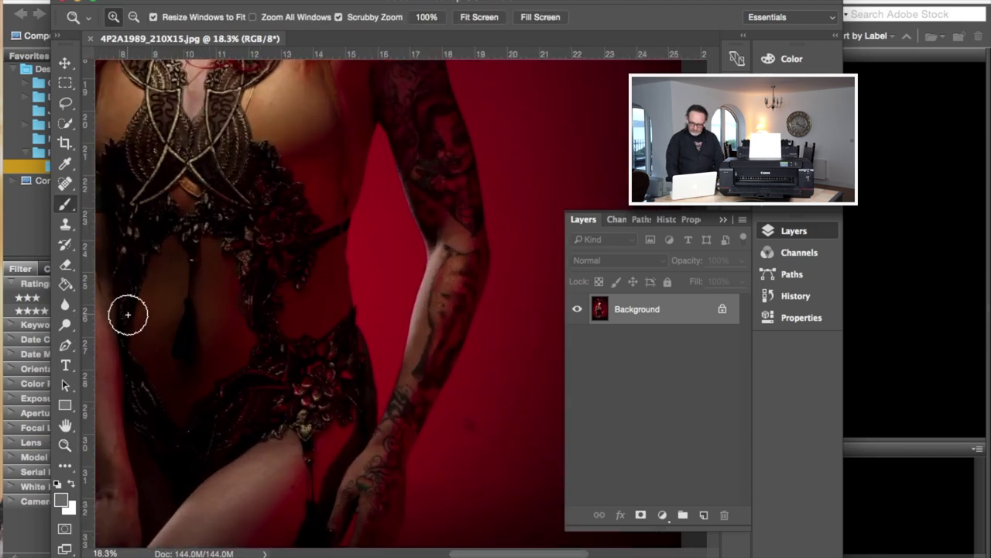
pyautogui.press('b')
pyautogui.click(66, 185)
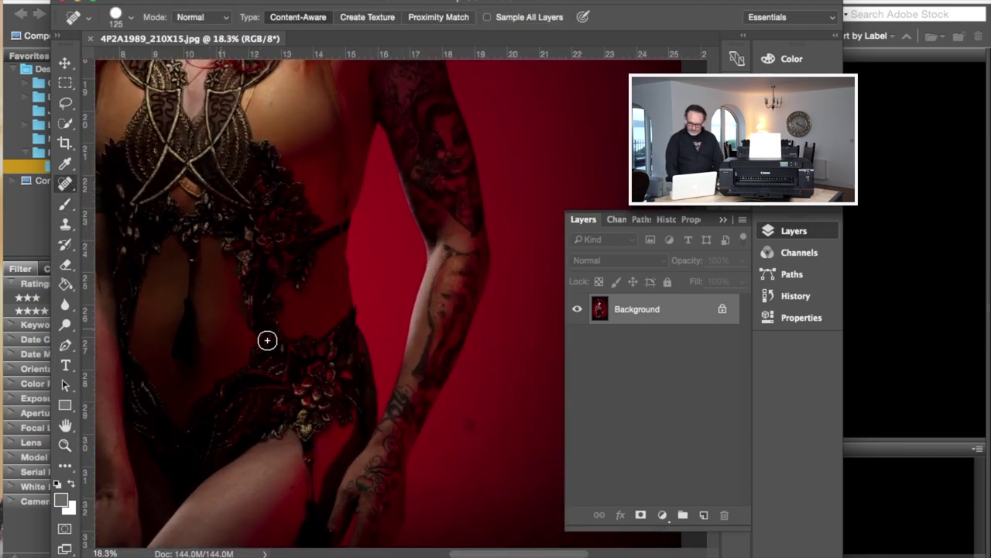
pyautogui.moveTo(473, 428); pyautogui.dragTo(469, 428)
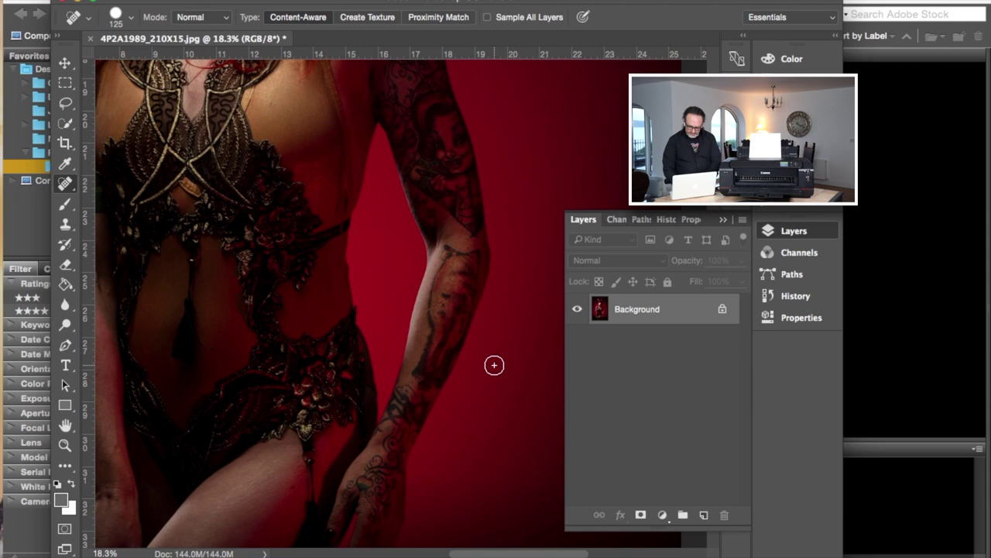
# Inspect the model's face, hair and headdress up close for remaining blemishes, finishing with the whole image in view.
pyautogui.moveTo(294, 204); pyautogui.dragTo(398, 494)
pyautogui.moveTo(491, 157); pyautogui.dragTo(405, 258)
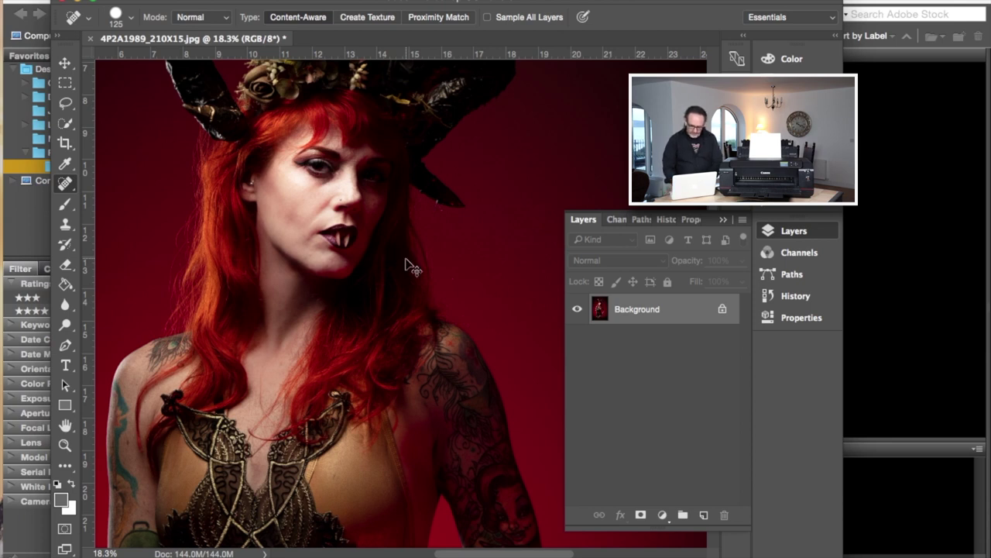
pyautogui.scroll(3, 413, 267)
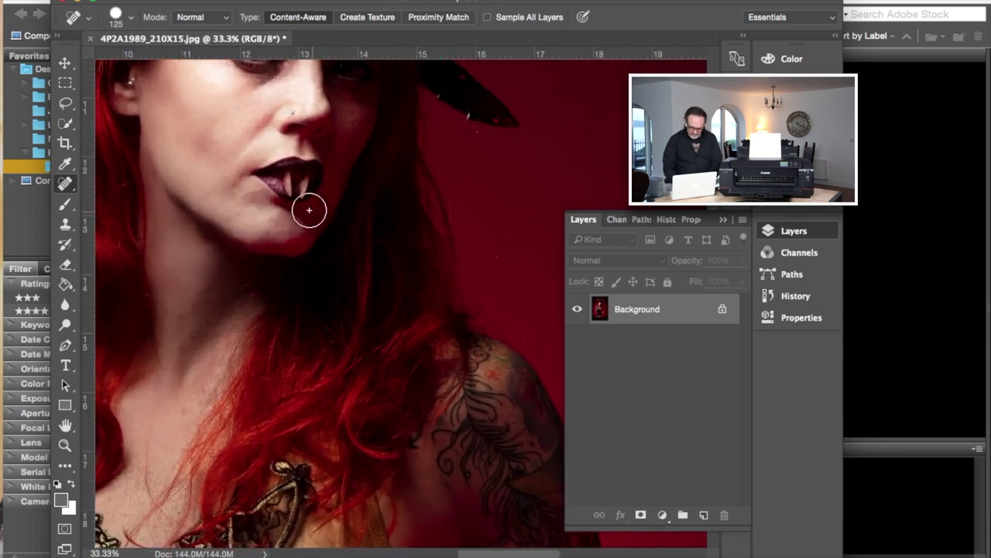
pyautogui.moveTo(303, 165); pyautogui.dragTo(338, 355)
pyautogui.moveTo(474, 335); pyautogui.dragTo(479, 384)
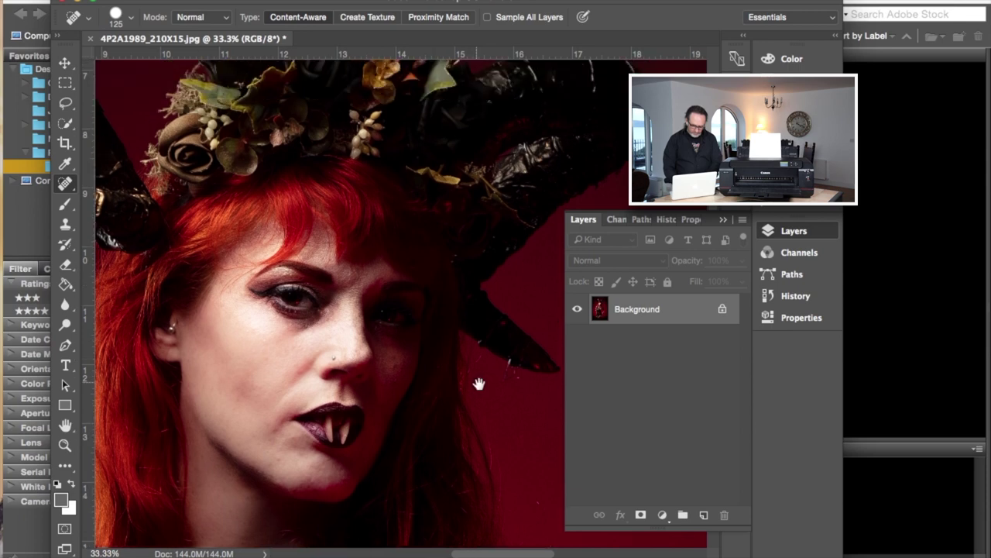
pyautogui.moveTo(442, 327); pyautogui.dragTo(436, 284)
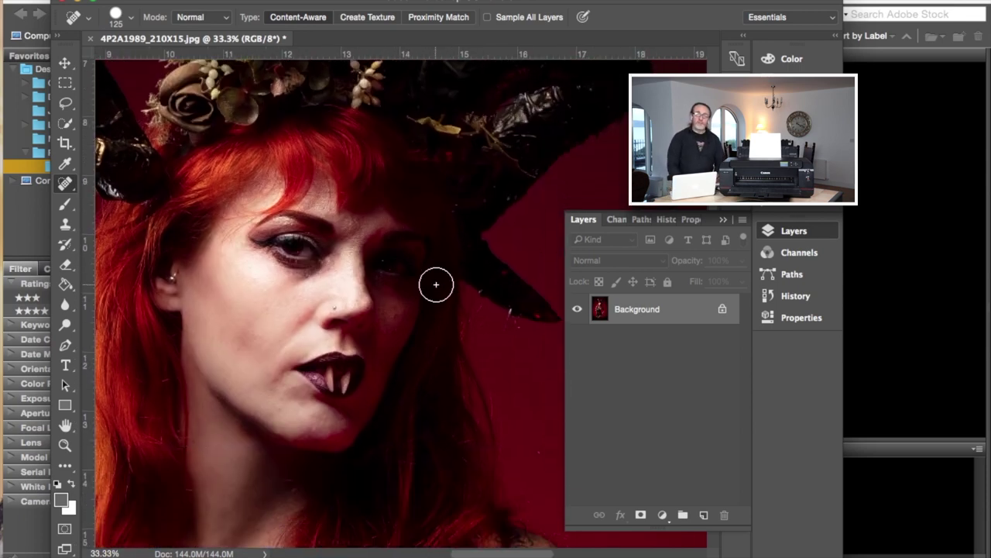
pyautogui.press('super+0')
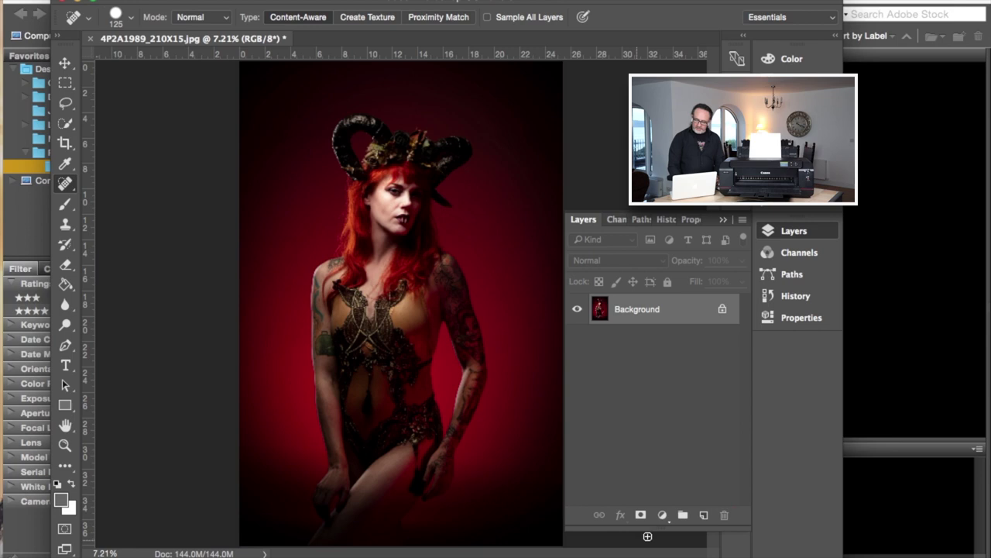
# Add a Levels adjustment layer and set its black input level to 3, checking the shadows with the clipping preview.
pyautogui.click(662, 516)
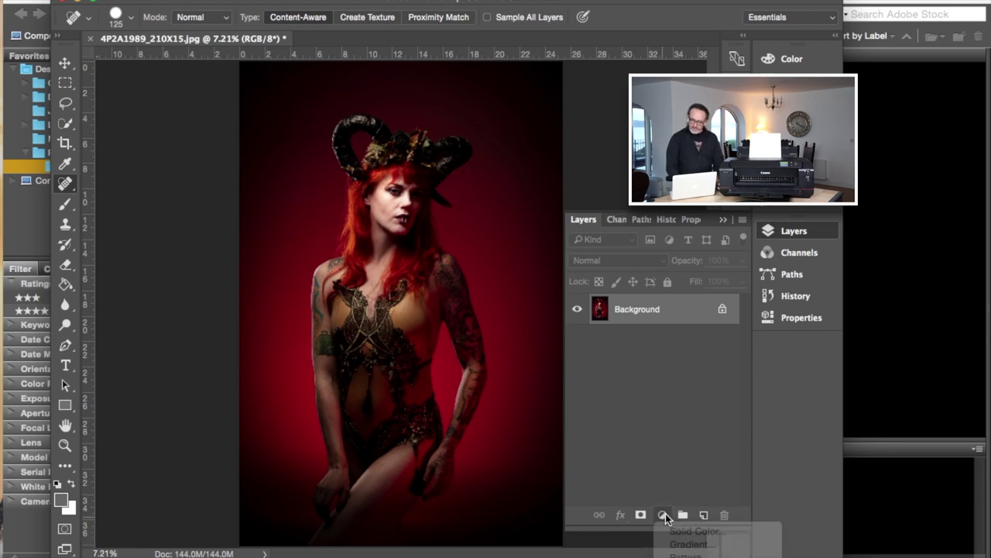
pyautogui.moveTo(682, 555)
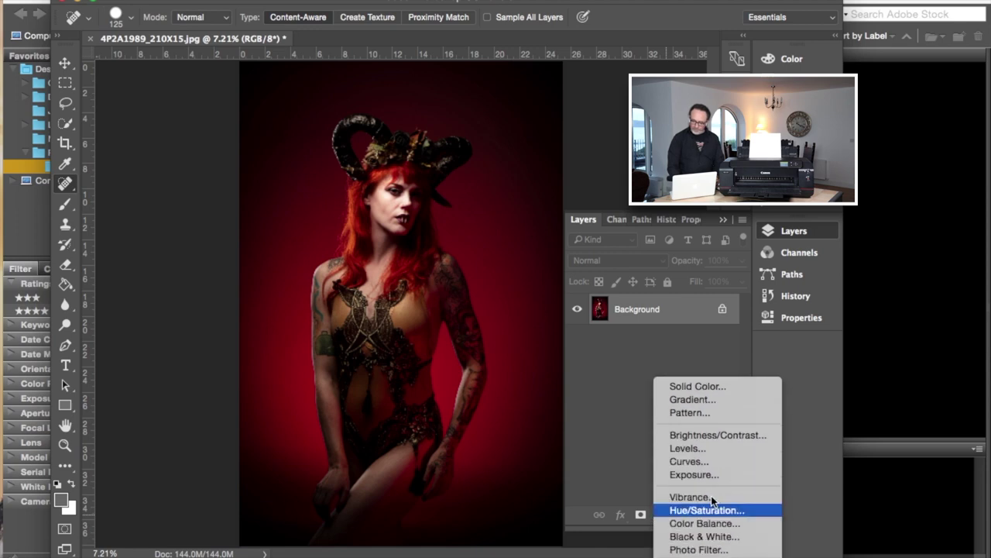
pyautogui.click(709, 453)
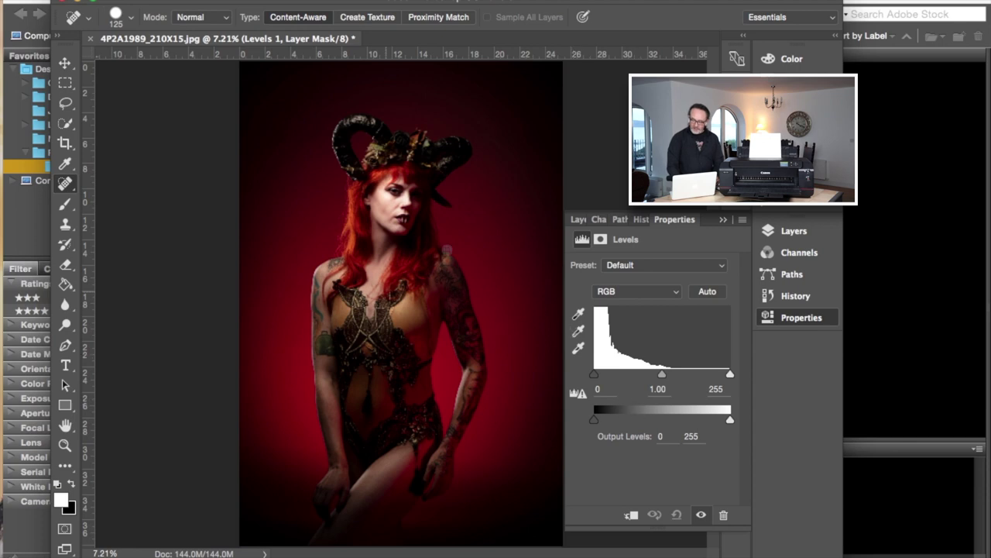
pyautogui.moveTo(596, 376); pyautogui.dragTo(598, 376)
pyautogui.keyDown('alt'); pyautogui.click(596, 379); pyautogui.keyUp('alt')
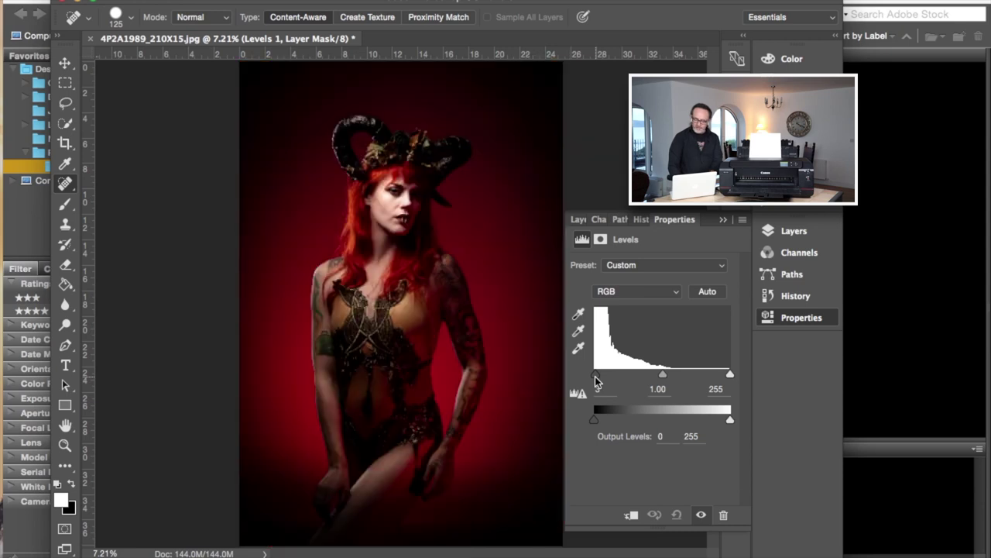
pyautogui.keyDown('alt'); pyautogui.click(596, 379); pyautogui.keyUp('alt')
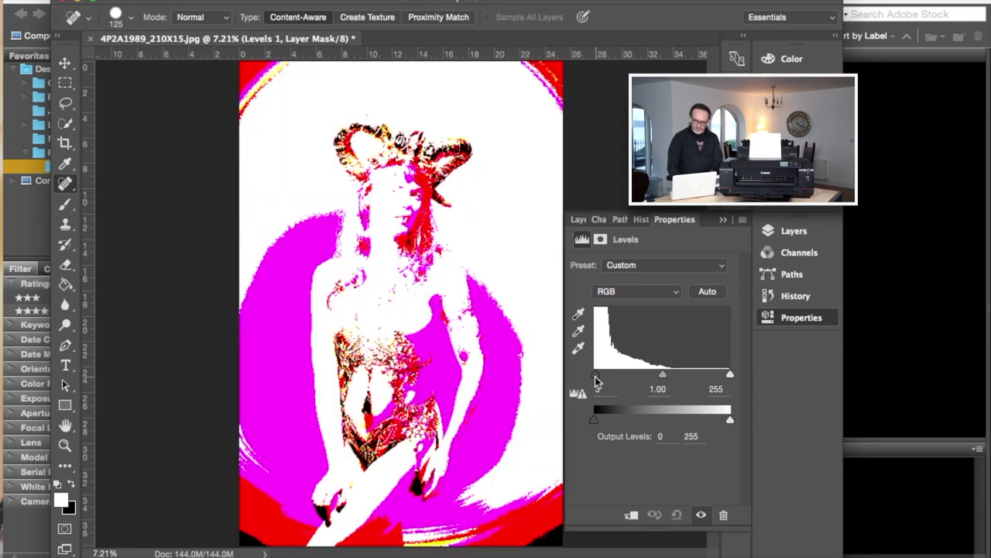
pyautogui.moveTo(596, 380); pyautogui.dragTo(595, 380)
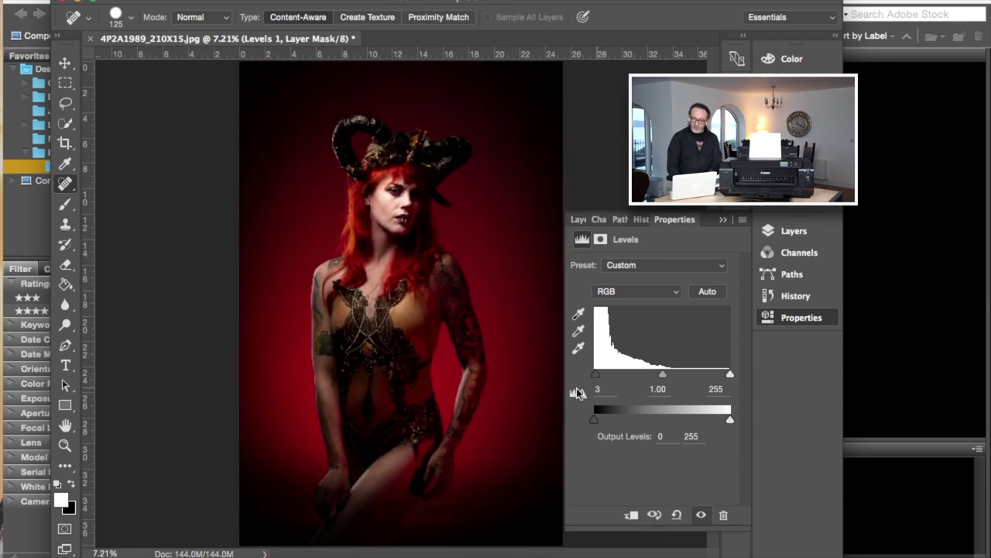
# Preview highlight clipping on the face, trying a Levels white input of 254 before restoring it to 255.
pyautogui.keyDown('alt'); pyautogui.click(731, 377); pyautogui.keyUp('alt')
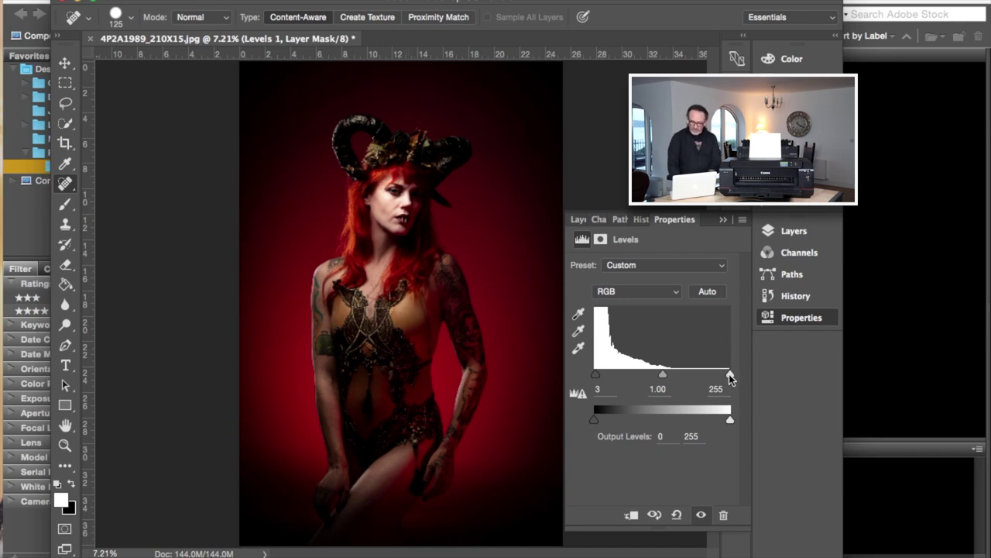
pyautogui.keyDown('alt'); pyautogui.click(731, 374); pyautogui.keyUp('alt')
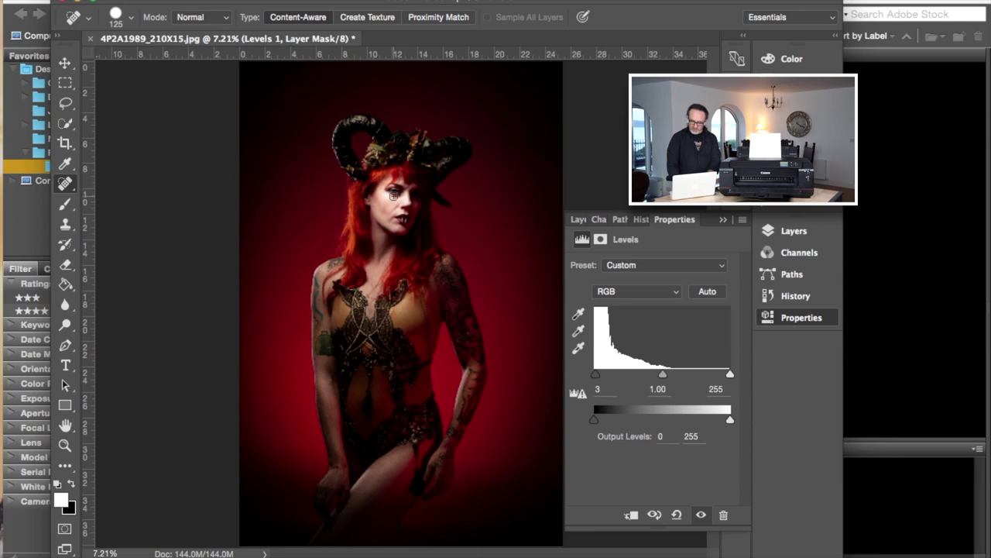
pyautogui.press('z')
pyautogui.moveTo(406, 195); pyautogui.dragTo(480, 309)
pyautogui.press('j')
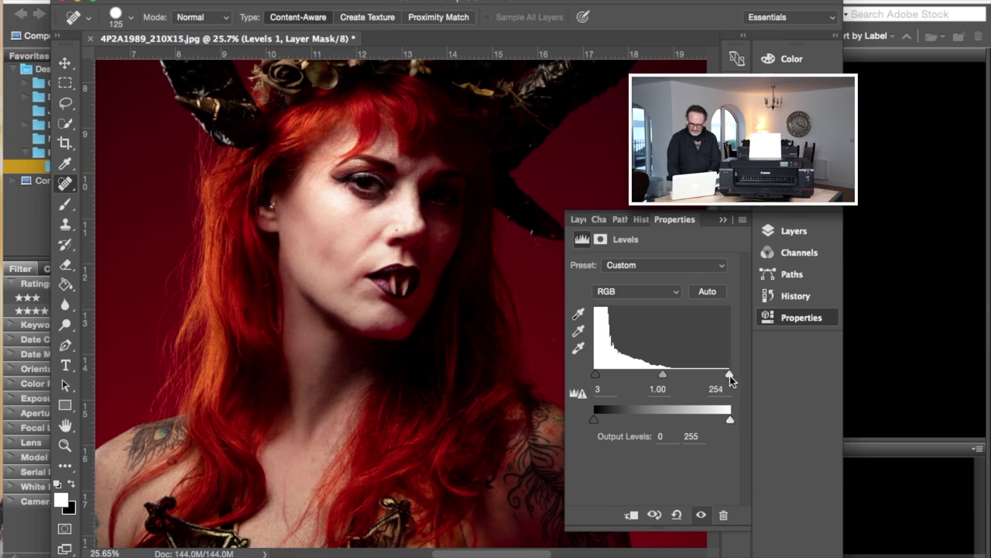
pyautogui.keyDown('alt'); pyautogui.click(730, 376); pyautogui.keyUp('alt')
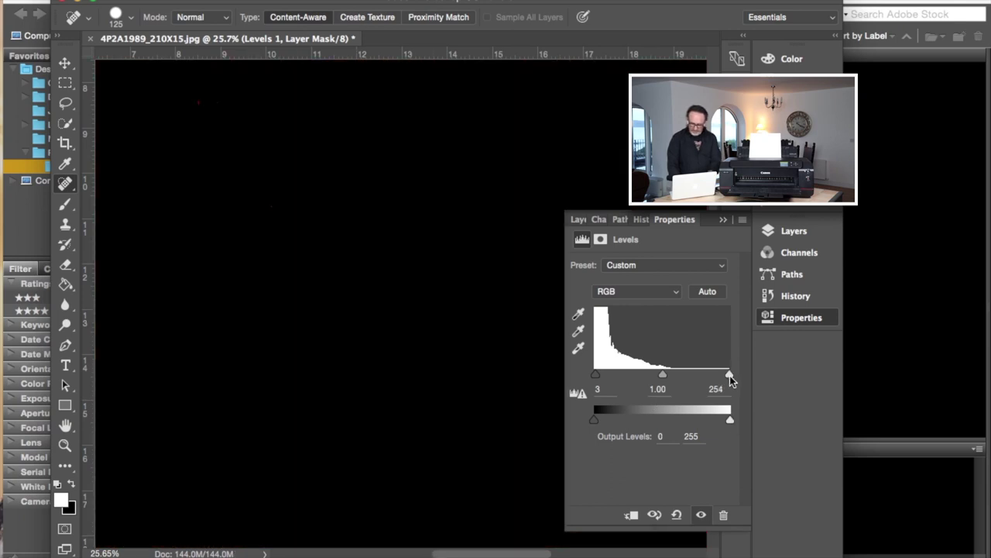
pyautogui.moveTo(729, 376); pyautogui.dragTo(730, 376)
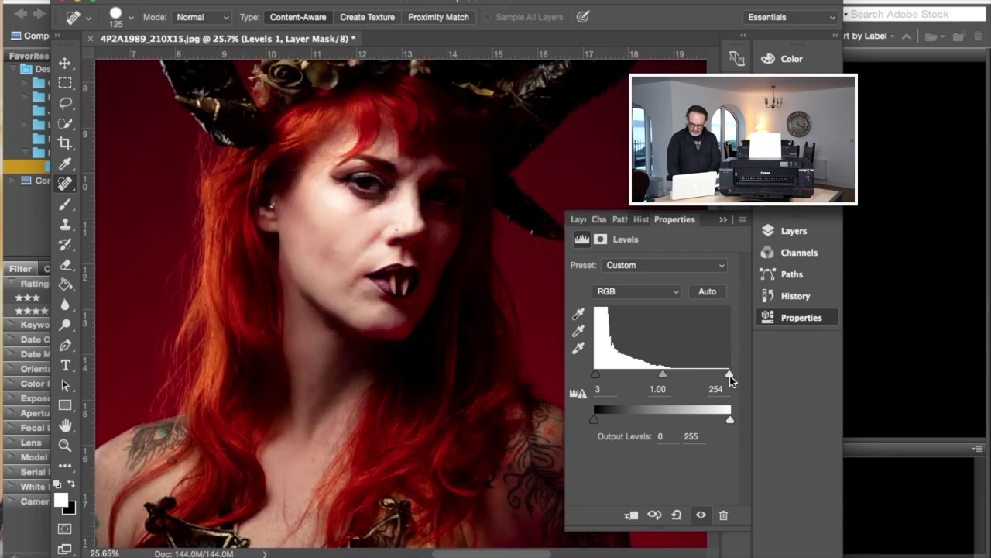
pyautogui.keyDown('alt'); pyautogui.click(730, 376); pyautogui.keyUp('alt')
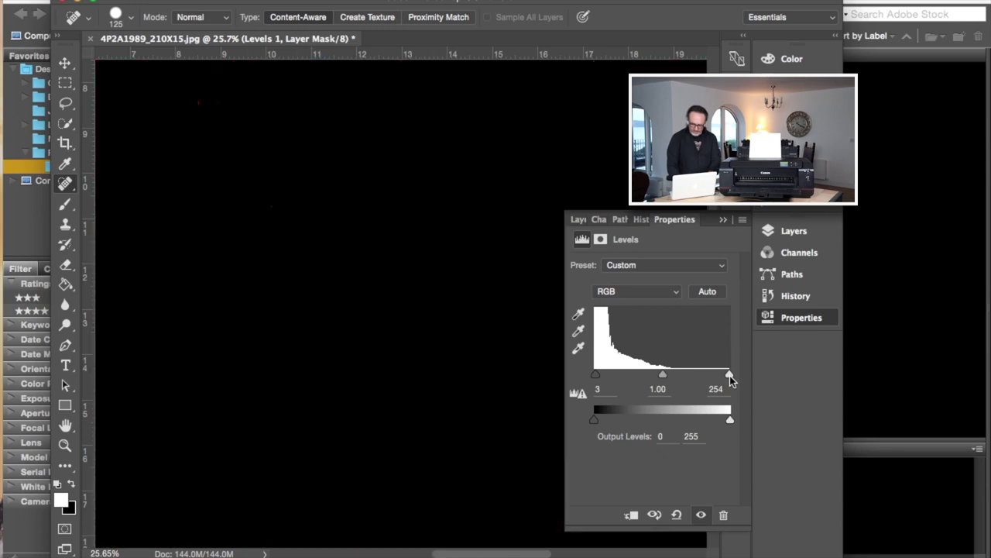
pyautogui.moveTo(730, 375); pyautogui.dragTo(730, 376)
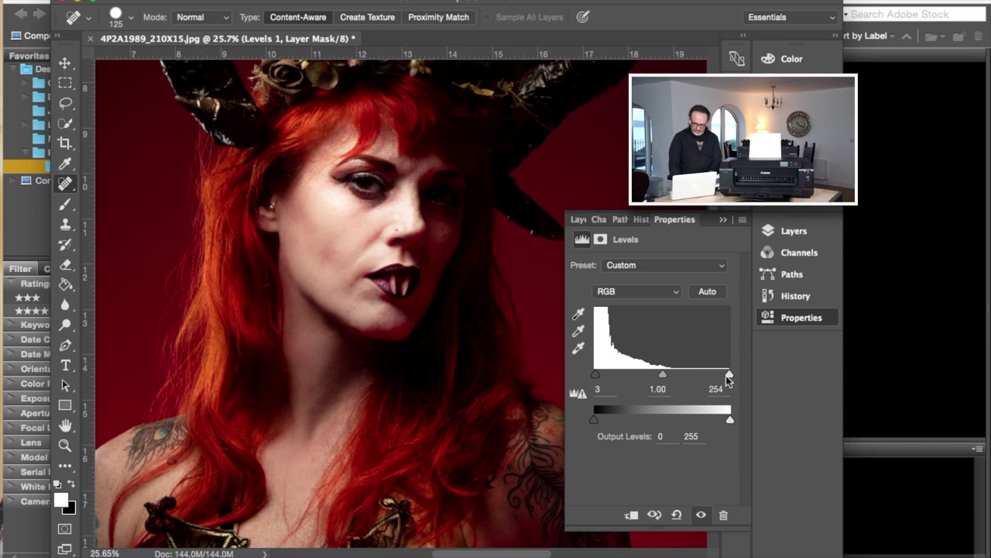
pyautogui.moveTo(726, 374); pyautogui.dragTo(742, 379)
# Recheck highlight clipping around the eyes and forehead at closer range, keeping the Levels white input at 255.
pyautogui.press('z')
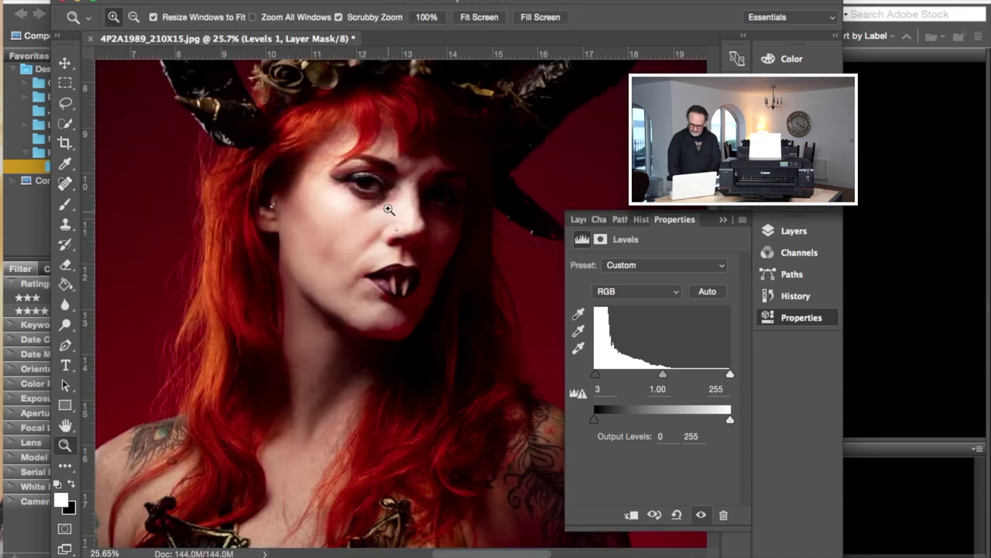
pyautogui.moveTo(388, 210); pyautogui.dragTo(403, 209)
pyautogui.press('j')
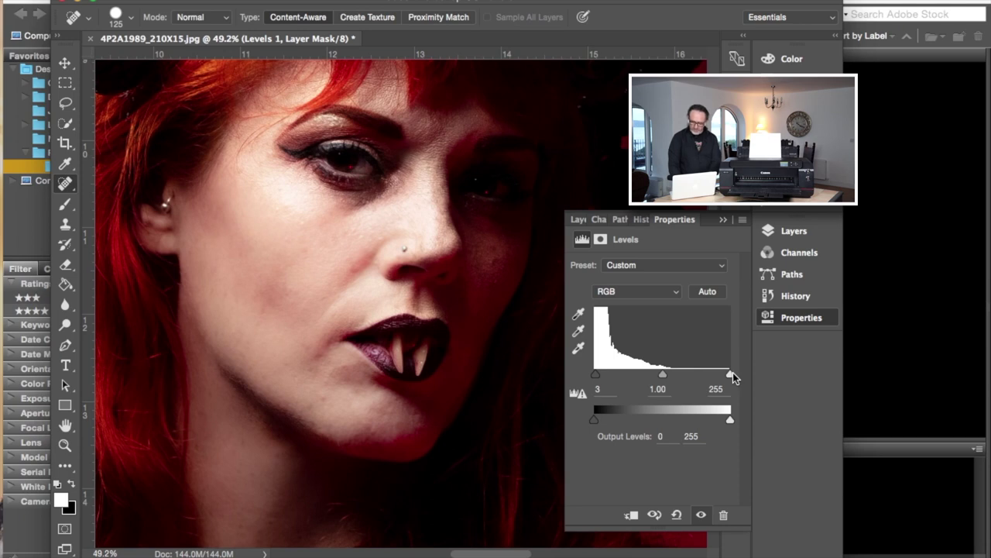
pyautogui.moveTo(732, 373); pyautogui.dragTo(733, 373)
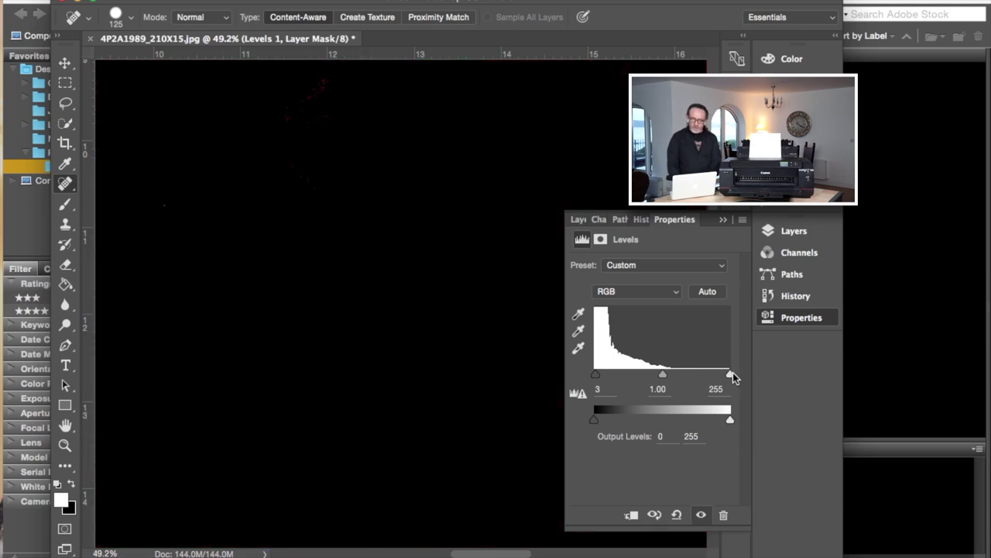
pyautogui.moveTo(733, 373); pyautogui.dragTo(733, 372)
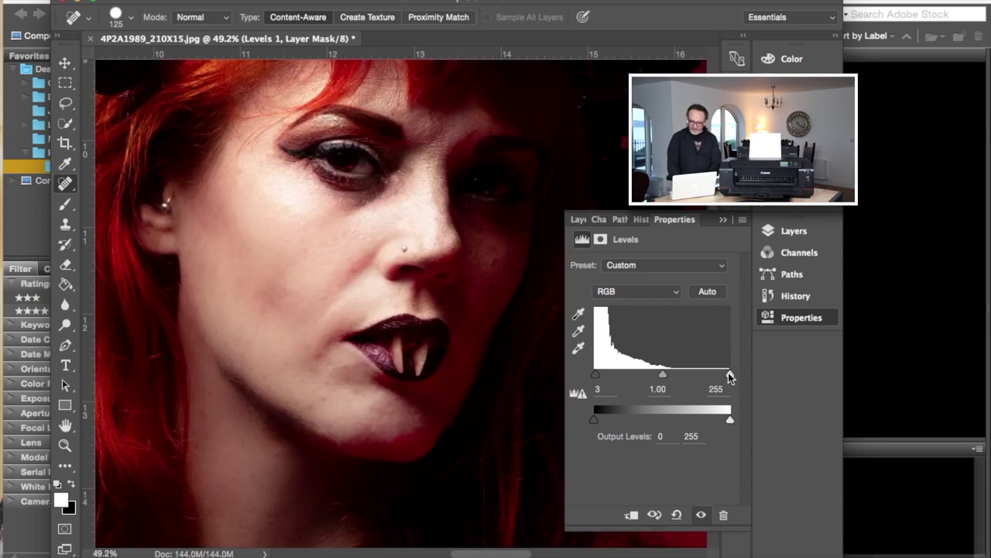
pyautogui.moveTo(728, 377); pyautogui.dragTo(732, 377)
pyautogui.moveTo(732, 376); pyautogui.dragTo(763, 379)
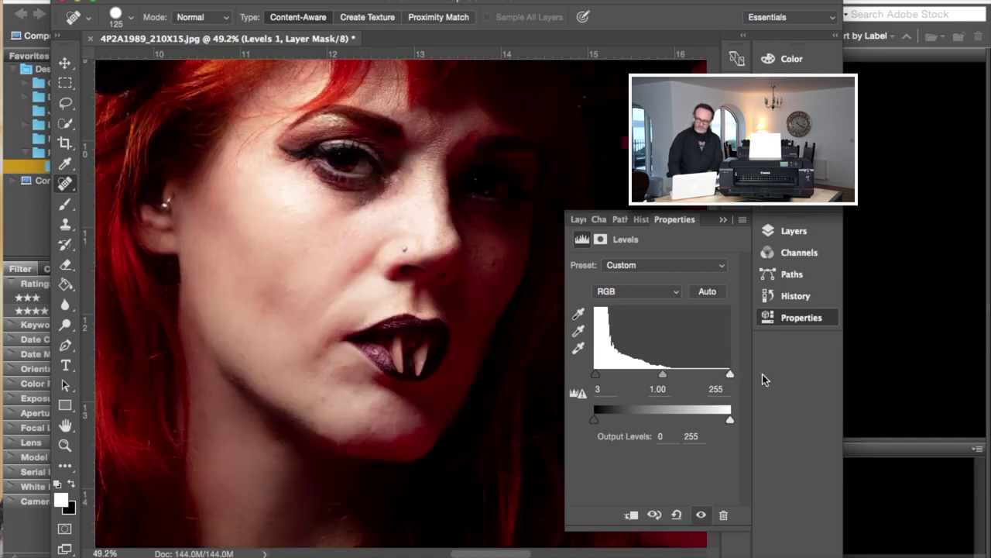
pyautogui.press('super+0')
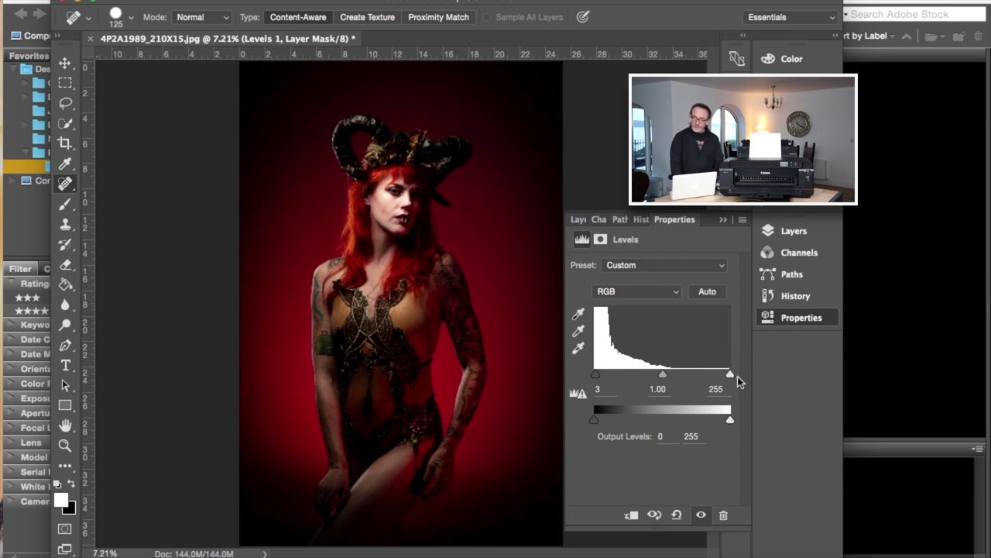
# Try a Levels midtone value of 1.09, and set the midtone input back to 1.
pyautogui.moveTo(664, 377)
pyautogui.mouseDown()
pyautogui.moveTo(644, 379)
pyautogui.moveTo(663, 377)
pyautogui.mouseUp()
pyautogui.click(658, 389)
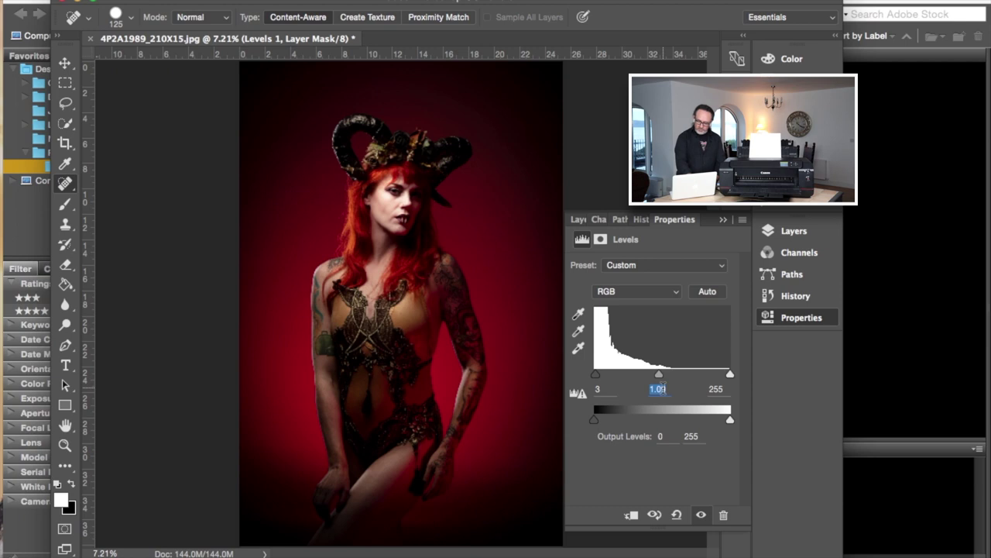
pyautogui.write('1')
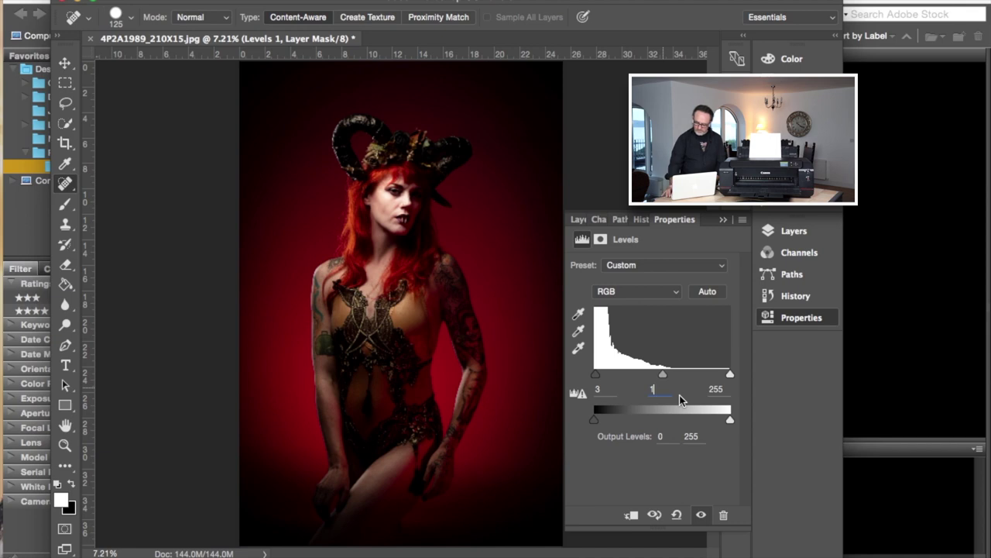
pyautogui.write('-0')
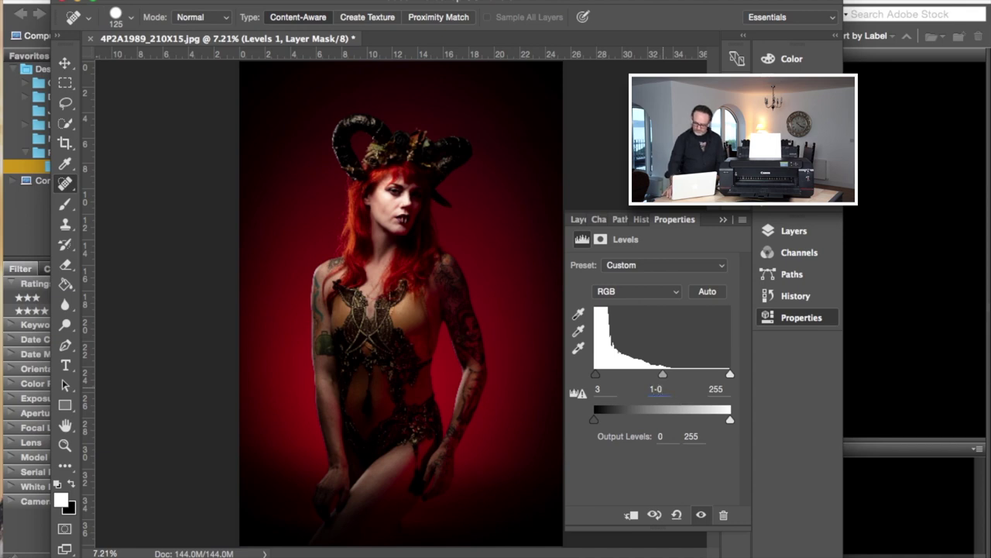
pyautogui.press('BackSpace')
pyautogui.press('BackSpace')
pyautogui.press('BackSpace')
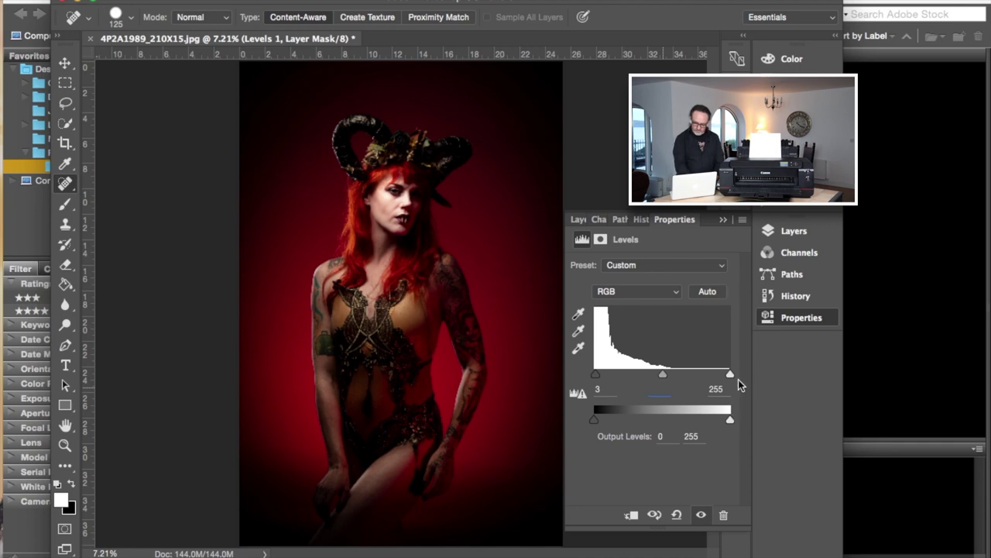
pyautogui.write('1')
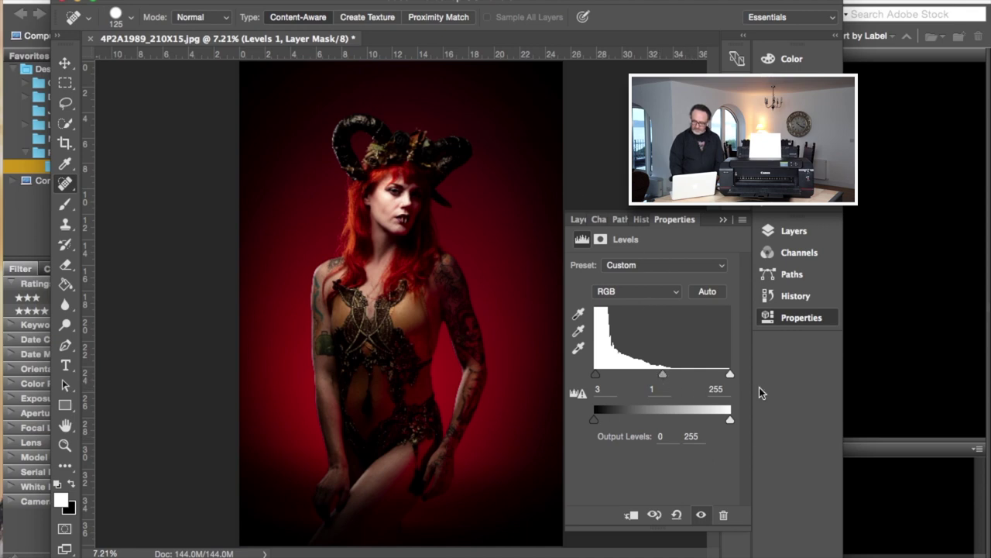
# Delete the Levels adjustment layer so that only the Background layer is left.
pyautogui.click(806, 230)
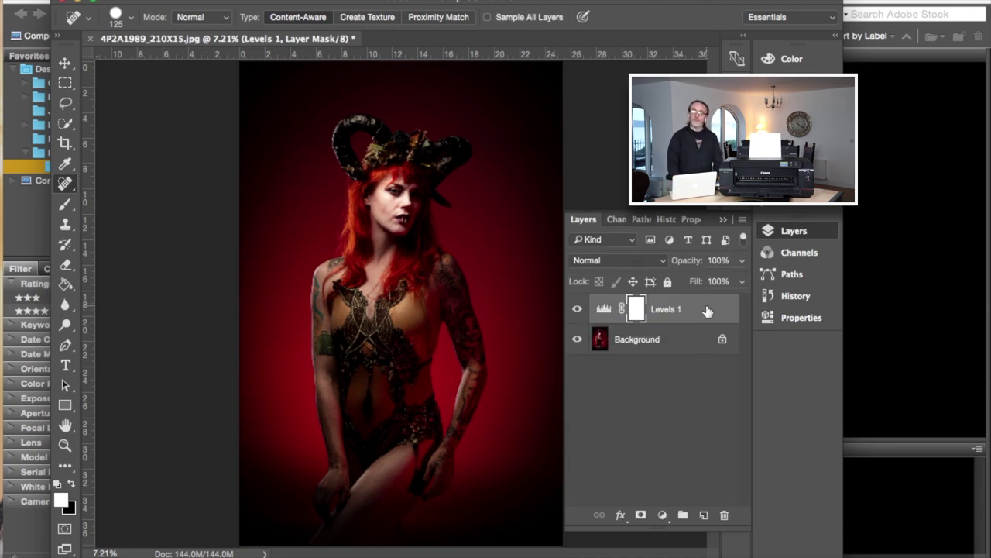
pyautogui.press('BackSpace')
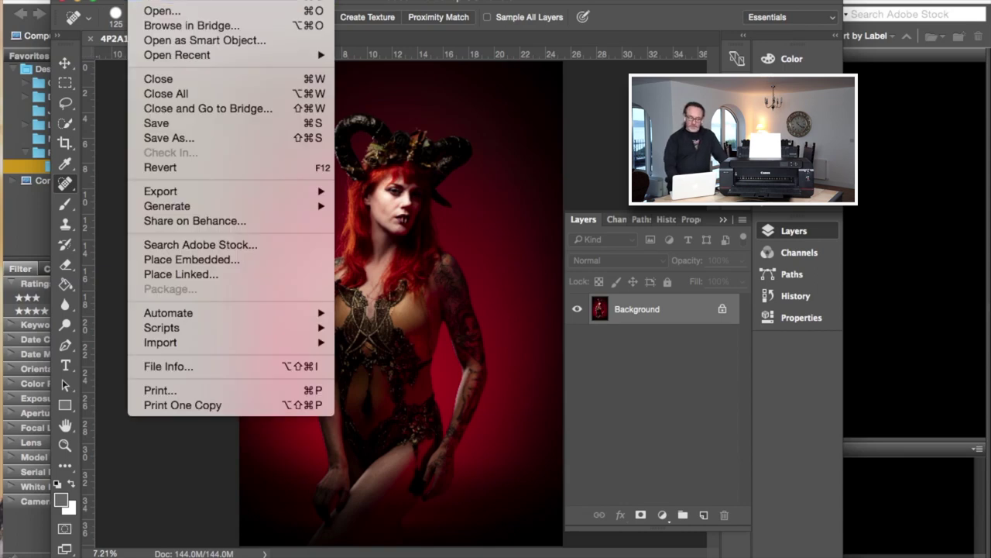
# Open the portrait's image size settings and look through the available units for the width.
pyautogui.click(175, 391)
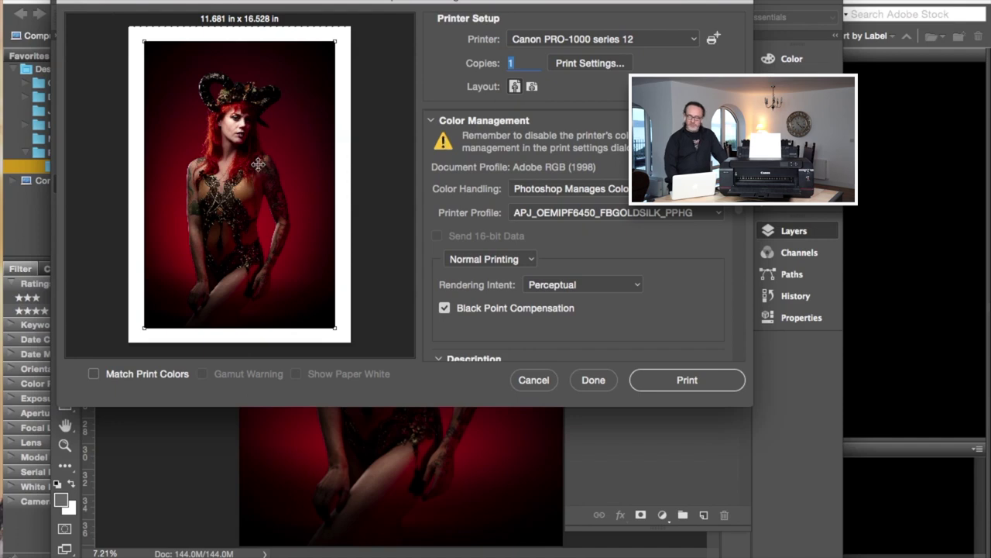
pyautogui.click(533, 380)
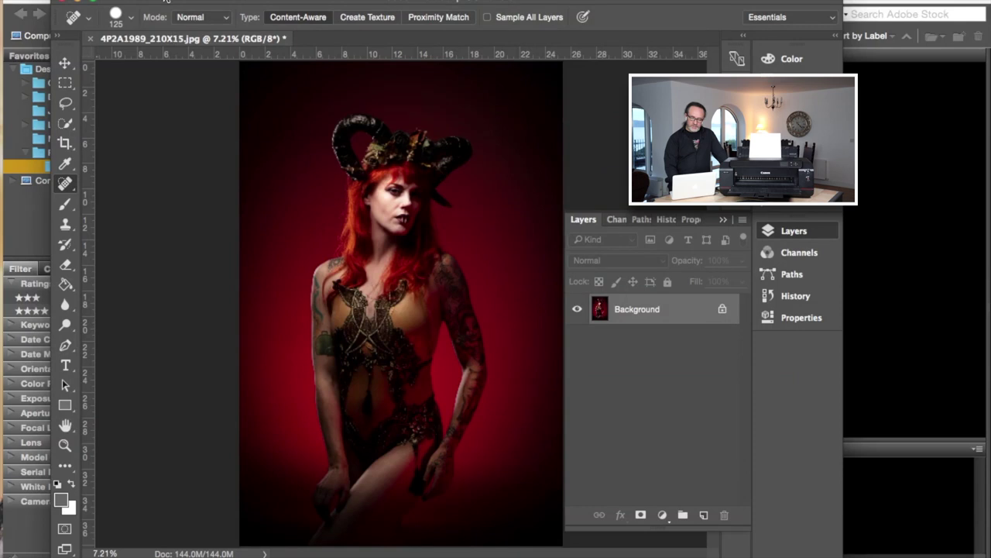
pyautogui.click(213, 1)
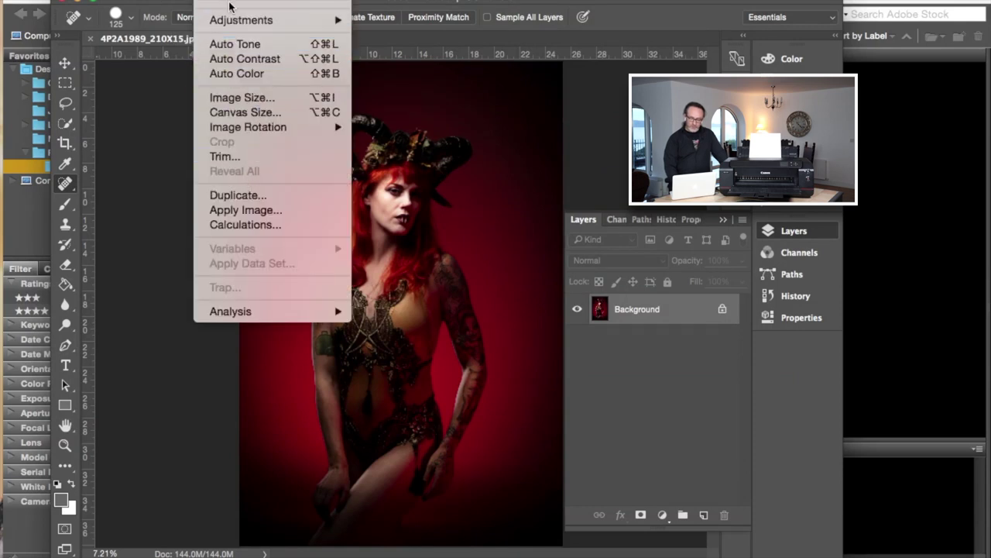
pyautogui.click(242, 98)
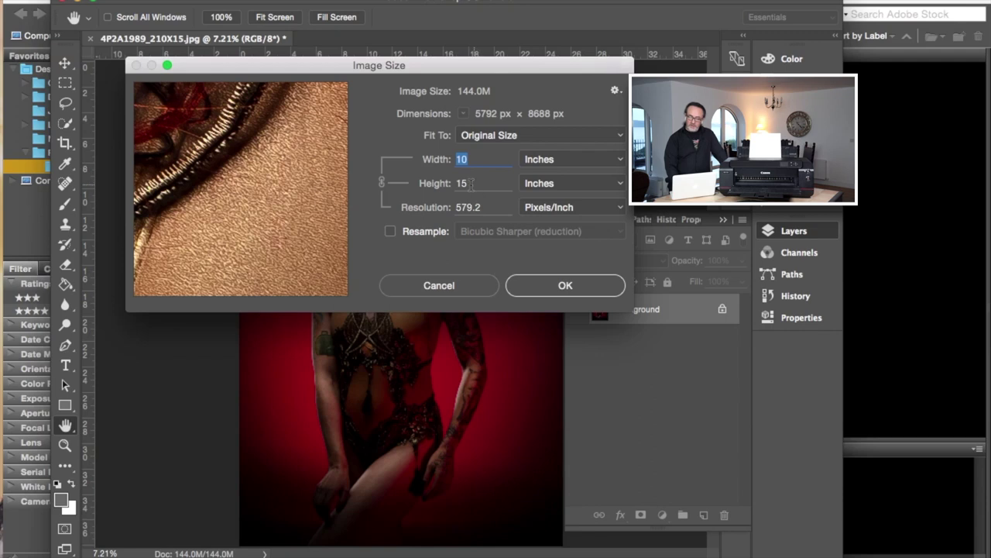
pyautogui.click(623, 160)
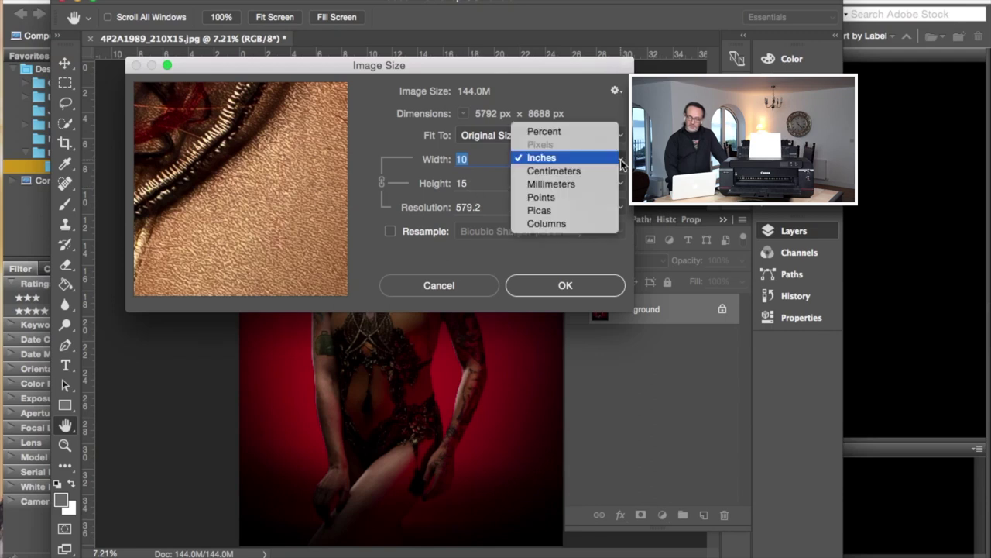
pyautogui.click(612, 135)
pyautogui.click(497, 182)
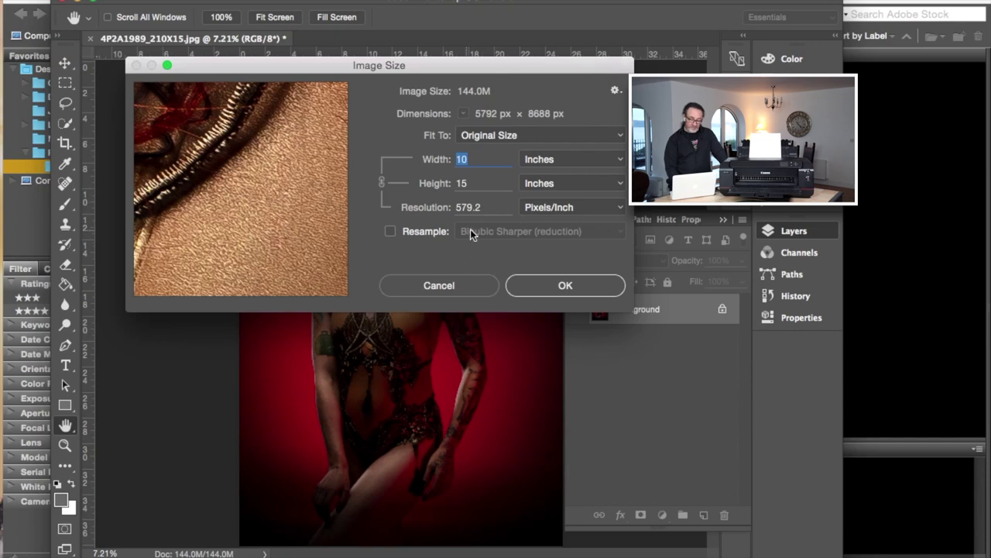
# Try a resolution of 300 pixels/inch without resampling, set the width back to 10 inches, and discard the size changes.
pyautogui.moveTo(481, 207); pyautogui.dragTo(430, 215)
pyautogui.write('300')
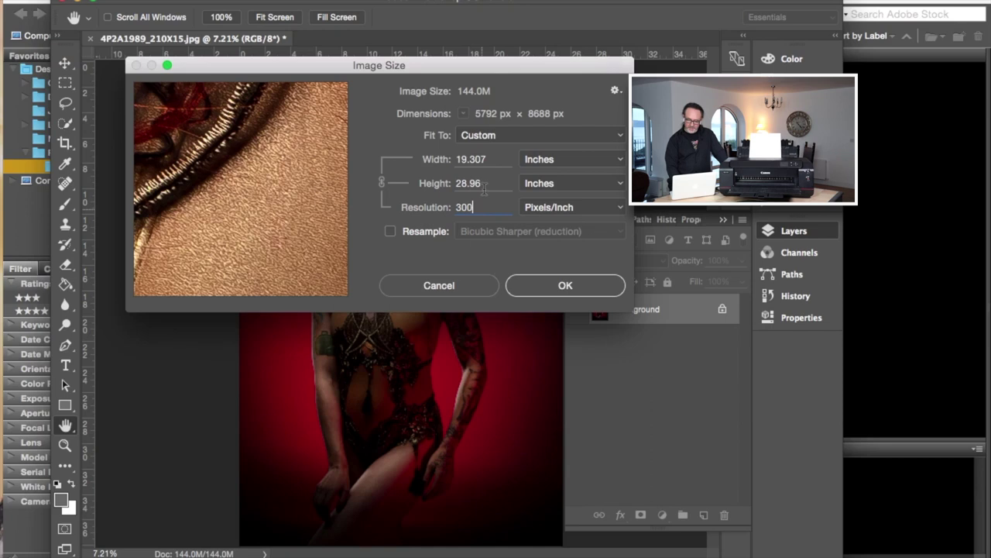
pyautogui.click(576, 158)
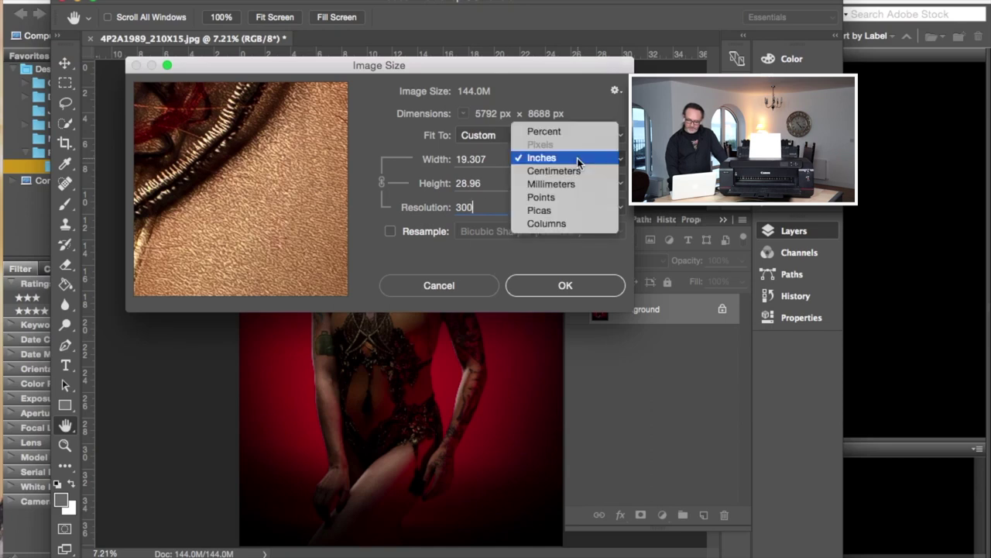
pyautogui.click(598, 241)
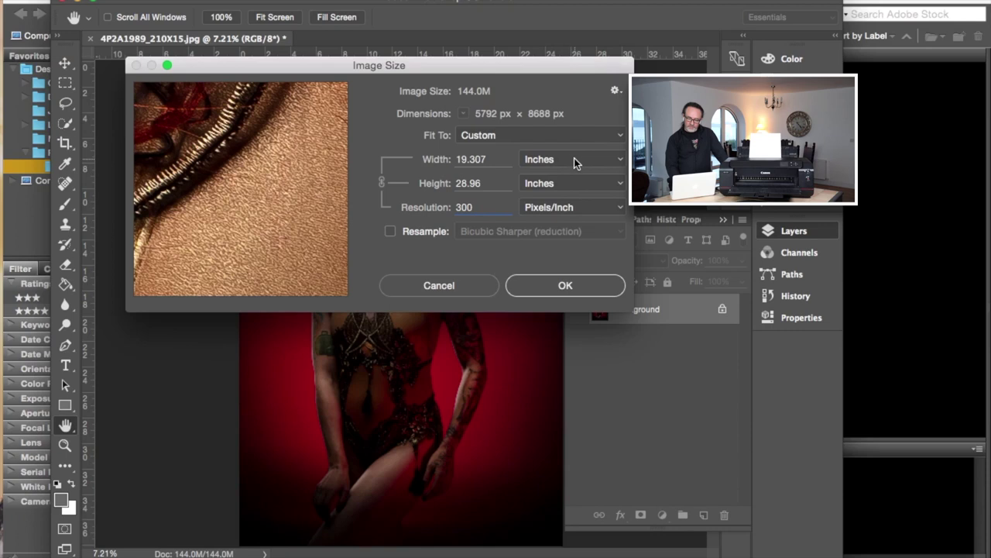
pyautogui.moveTo(488, 160); pyautogui.dragTo(462, 158)
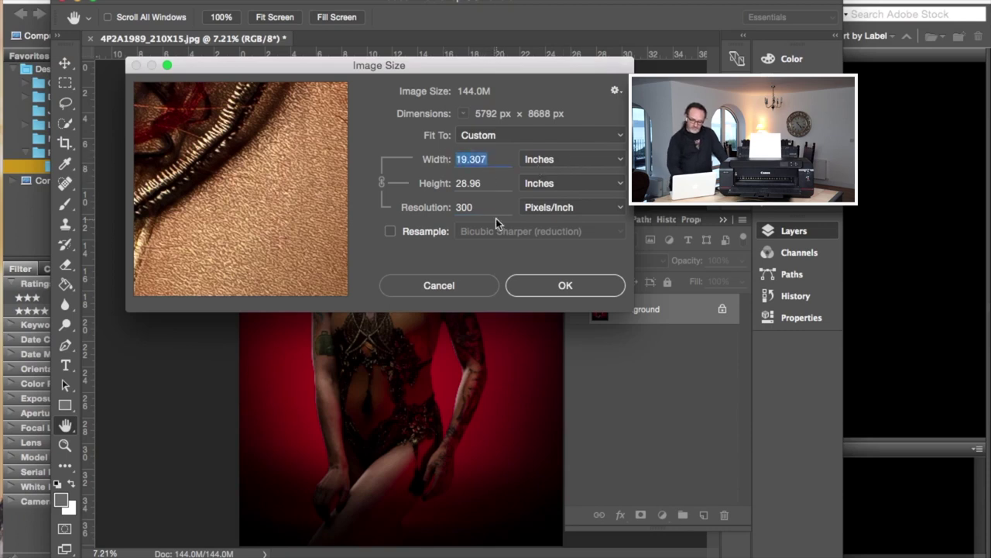
pyautogui.write('10')
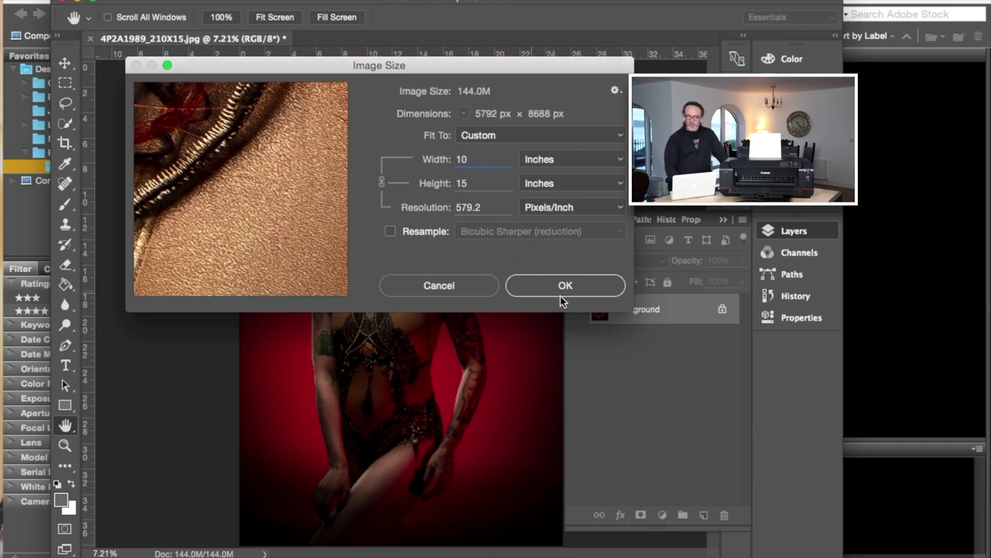
pyautogui.click(440, 285)
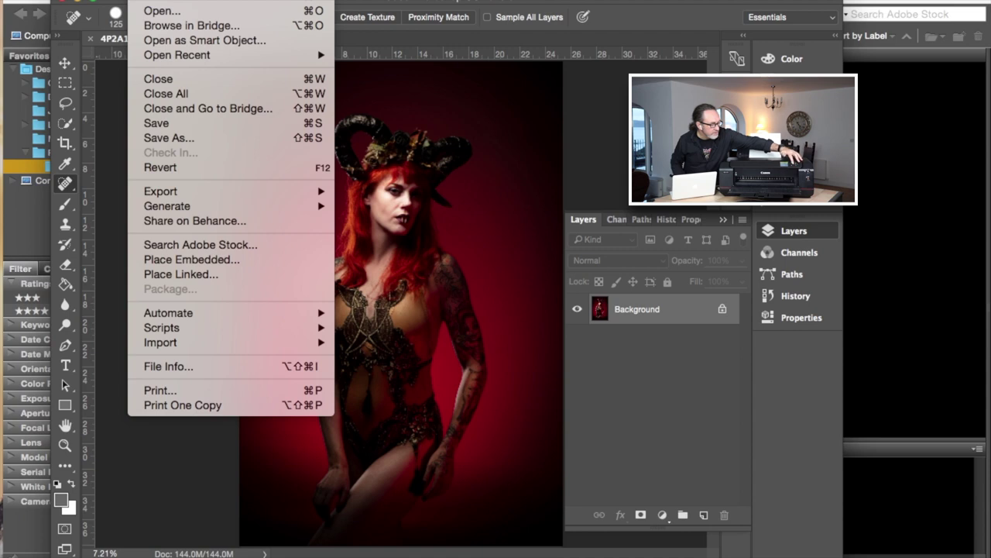
# Set the print's printer profile to APJ_OEMPRO1000_FBGOLDSILK_PPPSG.icm with Photoshop managing colors, and check the print position and size.
pyautogui.click(160, 390)
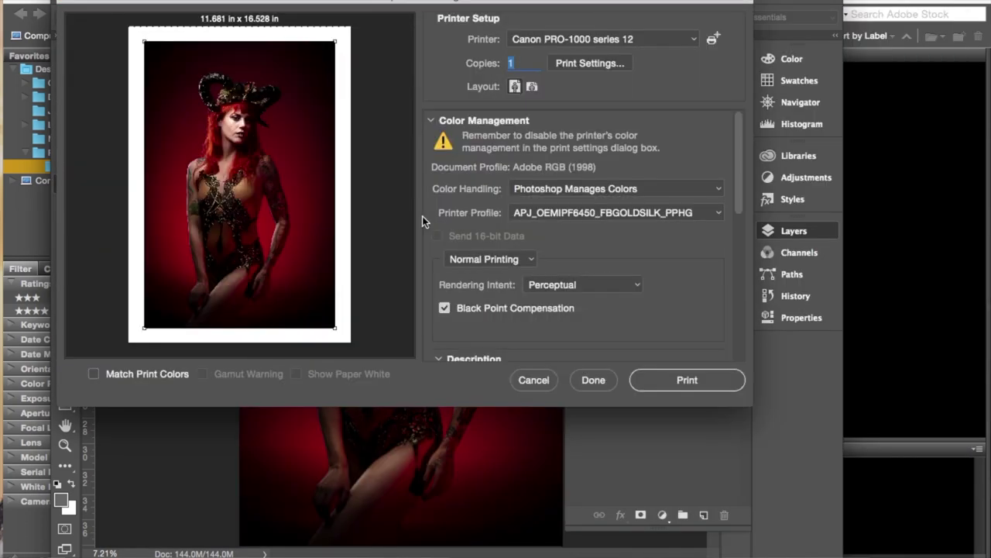
pyautogui.click(666, 189)
pyautogui.click(666, 189)
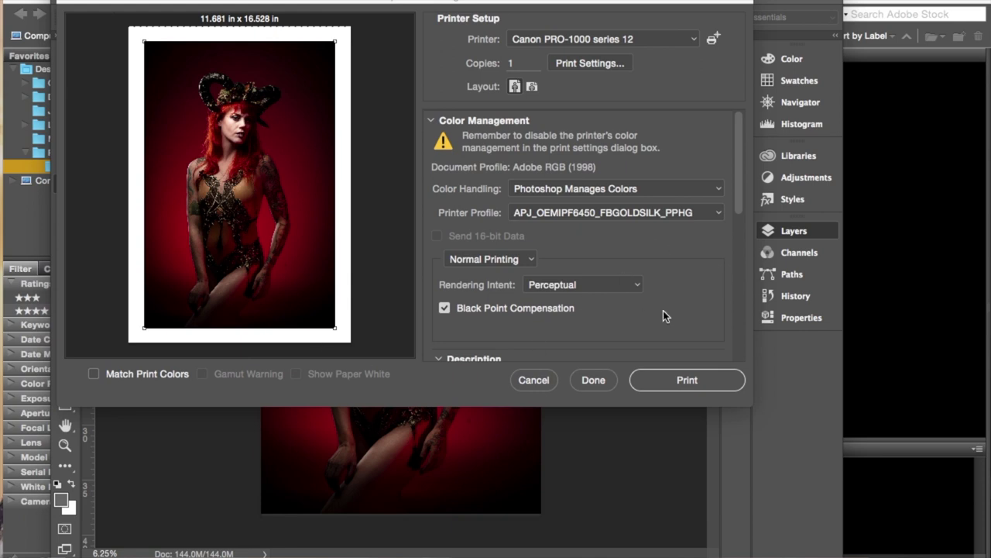
pyautogui.click(718, 211)
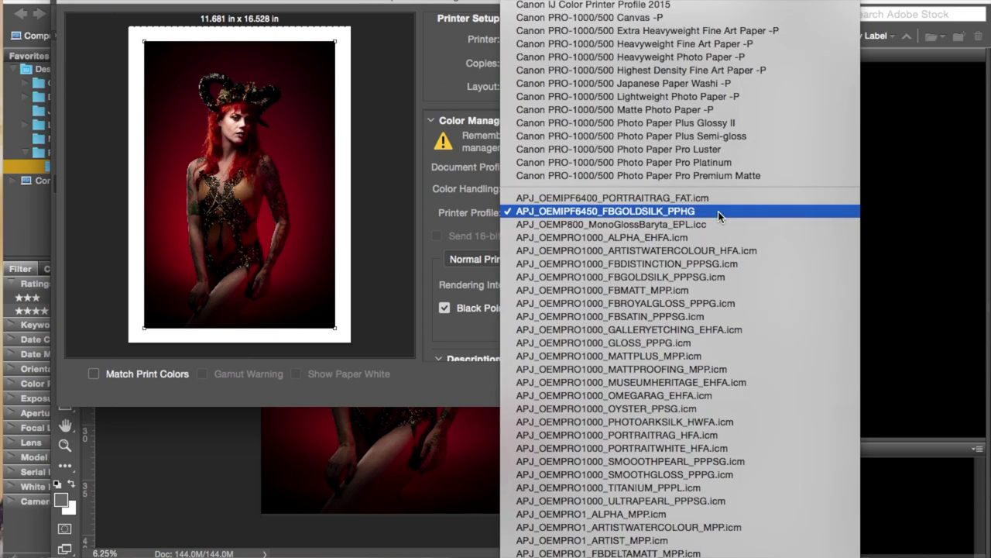
pyautogui.click(672, 277)
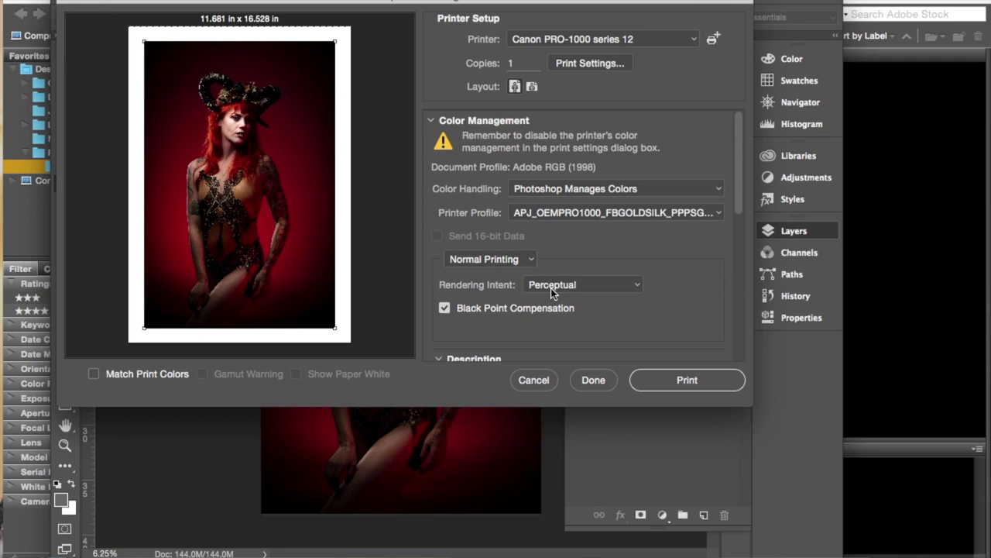
pyautogui.scroll(-8, 550, 288)
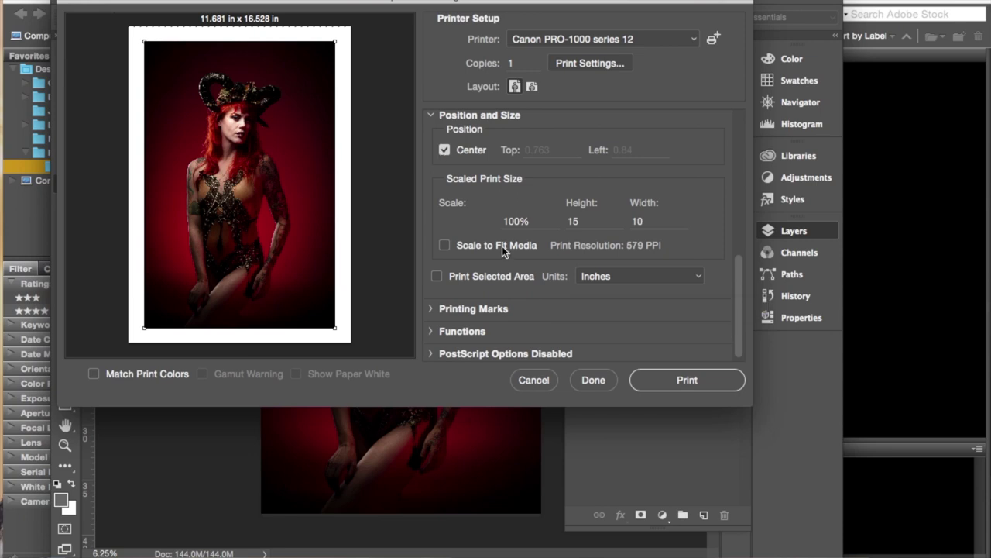
pyautogui.scroll(8, 490, 275)
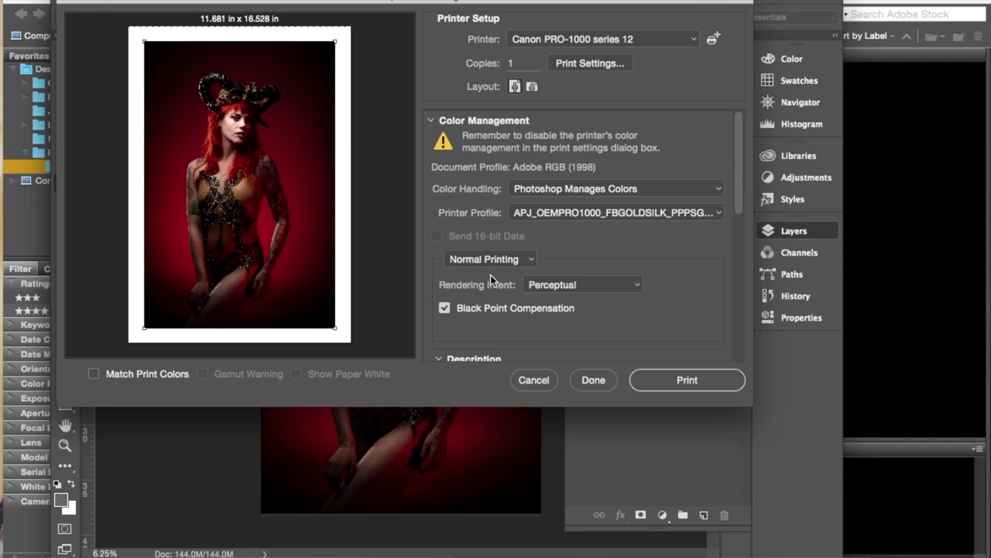
# Review the A3 paper size variants and the paper detailed settings of the Canon PRO-1000 printer.
pyautogui.click(590, 63)
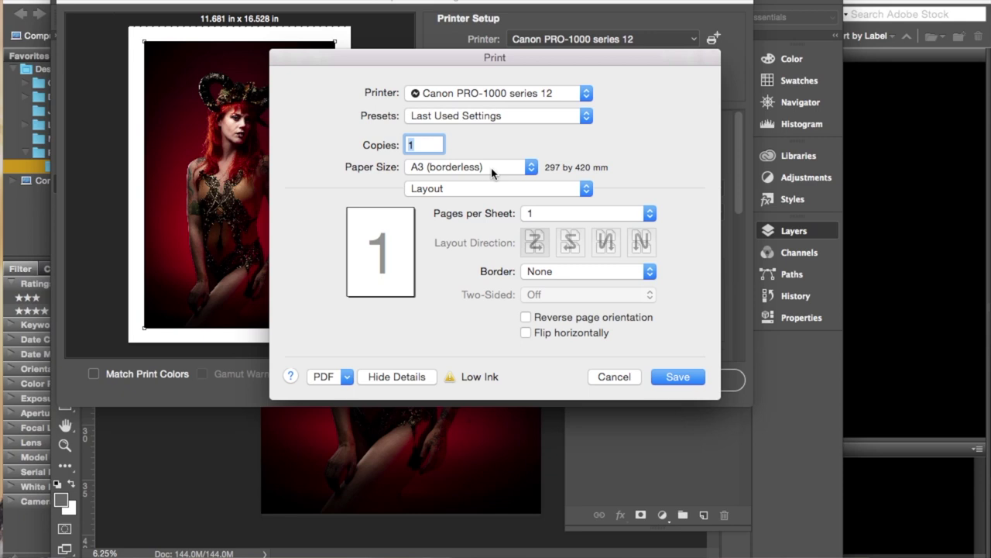
pyautogui.click(531, 168)
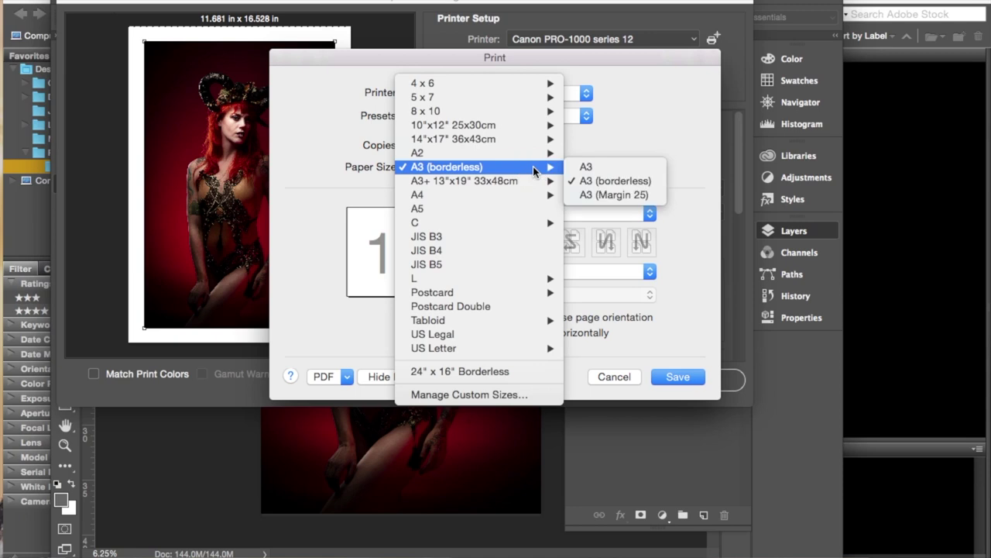
pyautogui.click(651, 151)
pyautogui.click(587, 188)
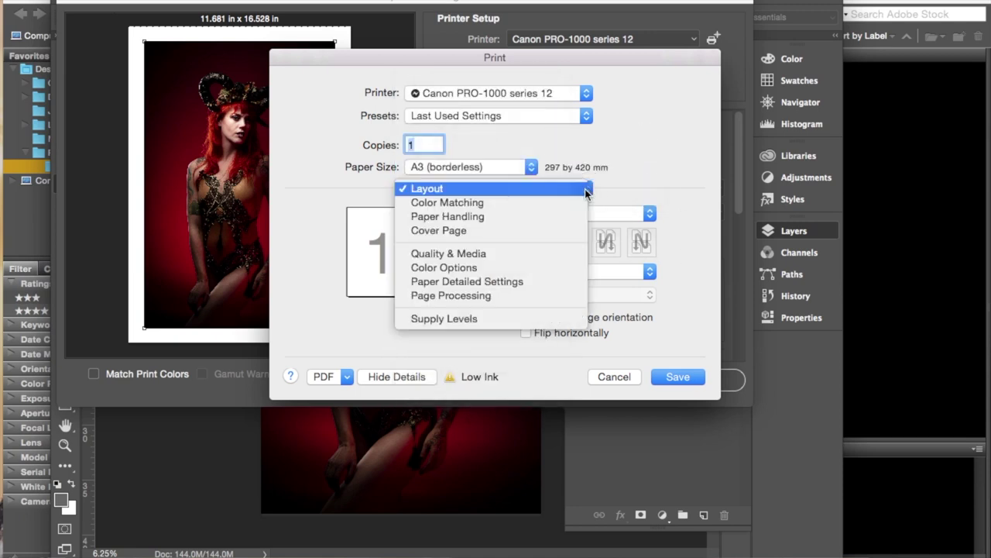
pyautogui.click(514, 283)
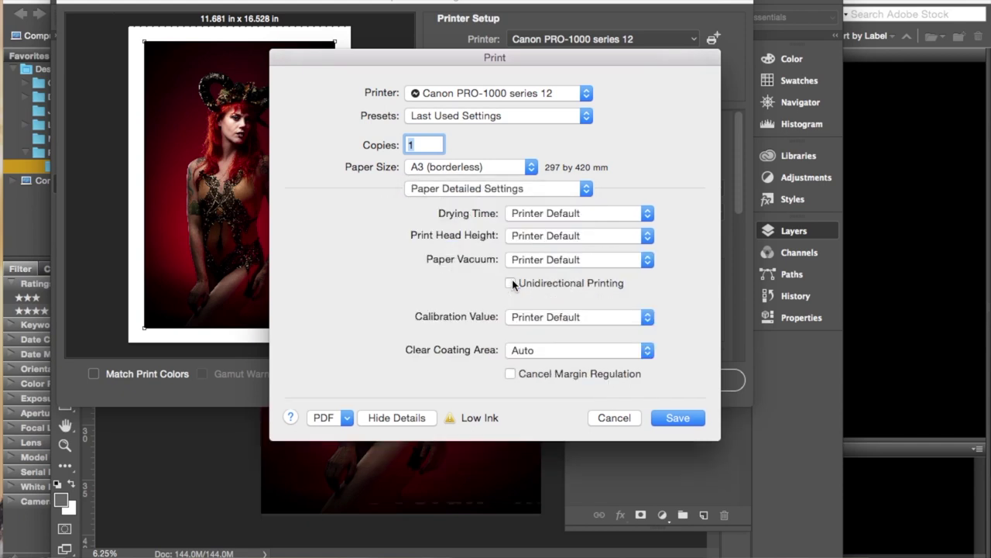
pyautogui.click(558, 352)
pyautogui.click(551, 365)
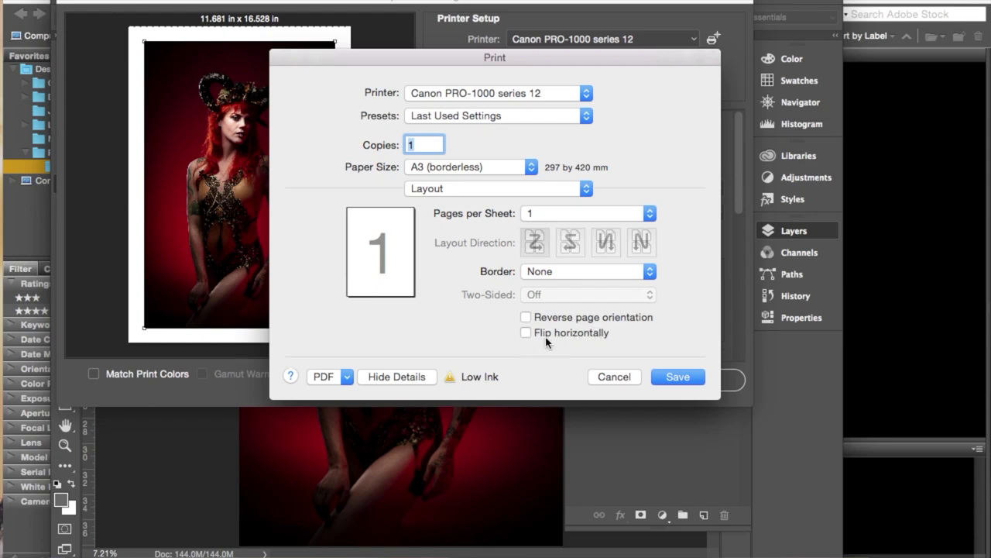
# Choose the A3 (borderless) paper size and check the printer's color matching and paper handling settings.
pyautogui.click(585, 190)
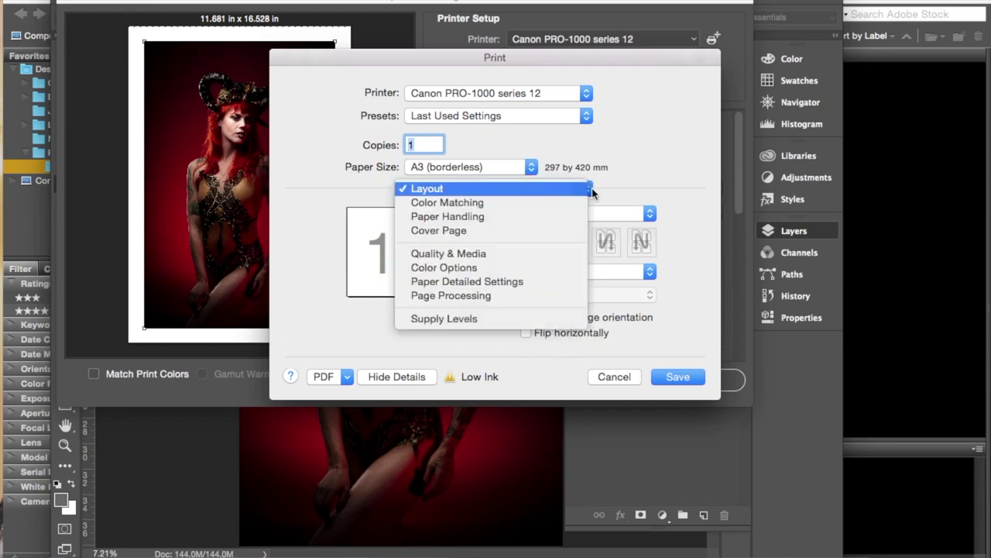
pyautogui.click(571, 204)
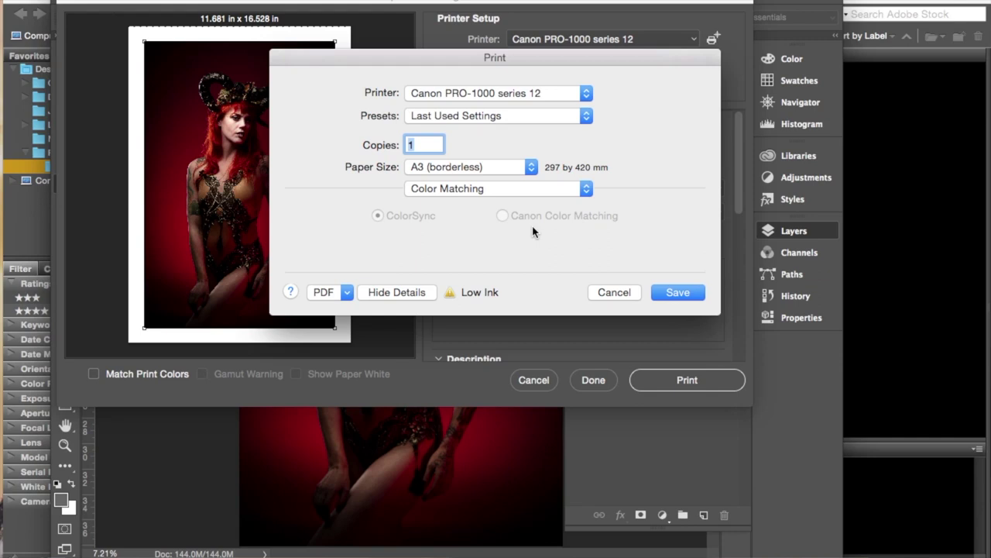
pyautogui.click(532, 166)
pyautogui.moveTo(527, 168)
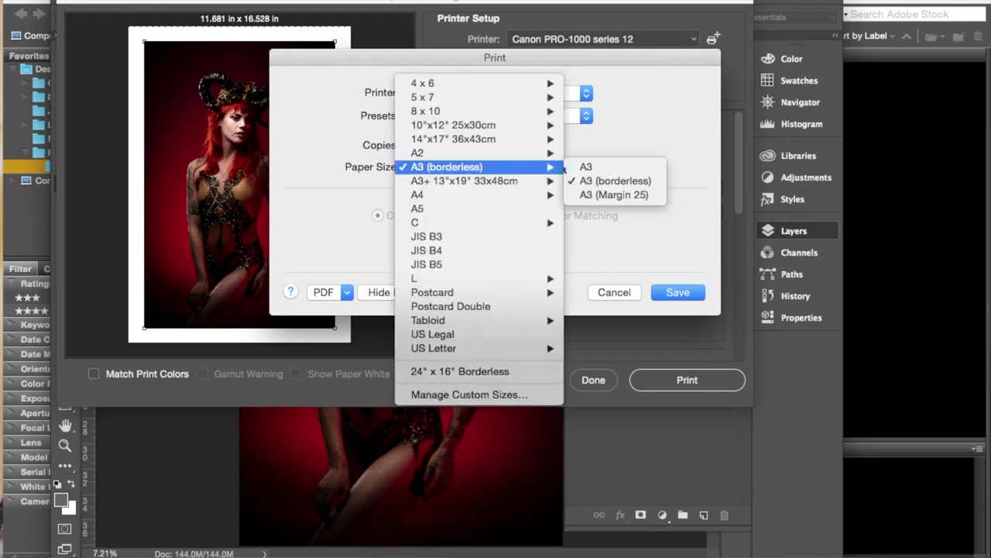
pyautogui.click(626, 183)
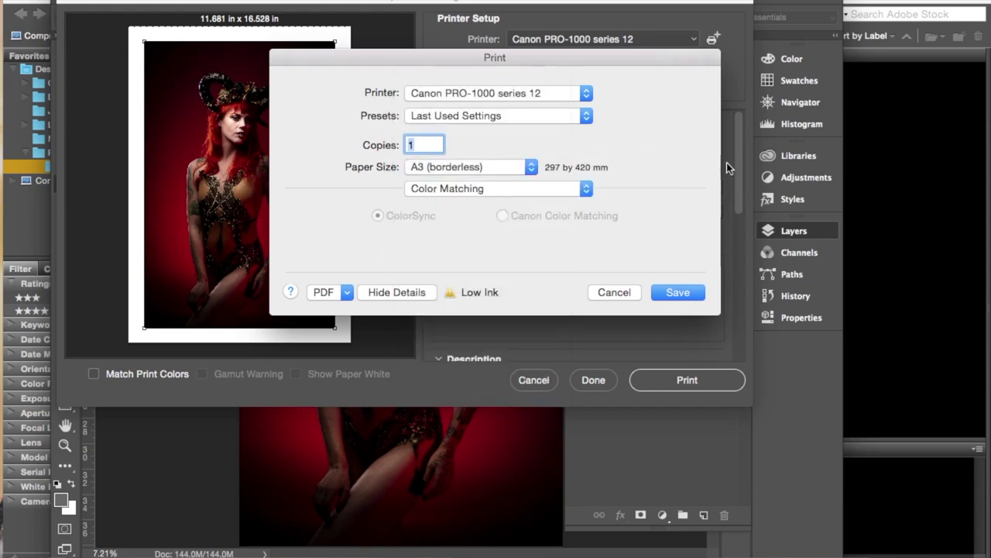
pyautogui.click(577, 193)
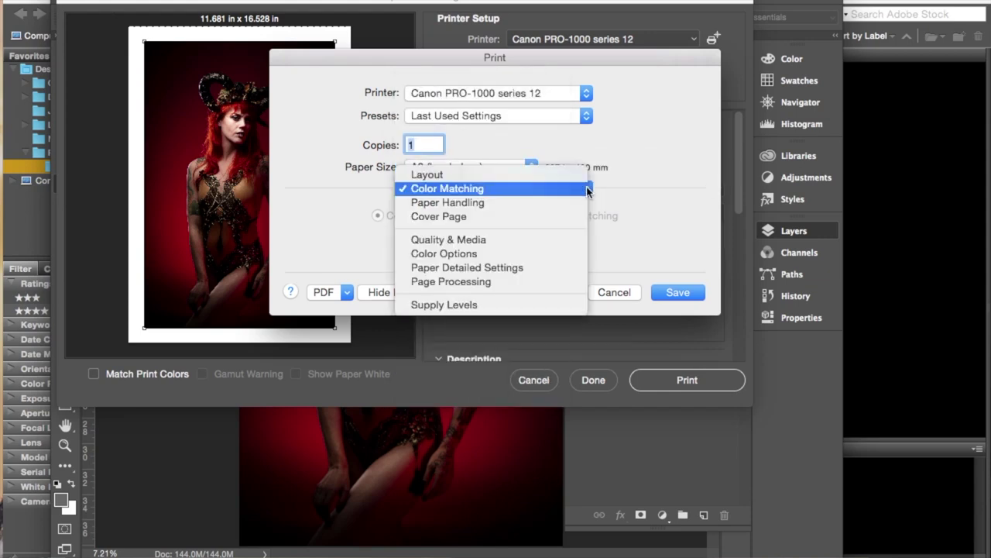
pyautogui.click(544, 203)
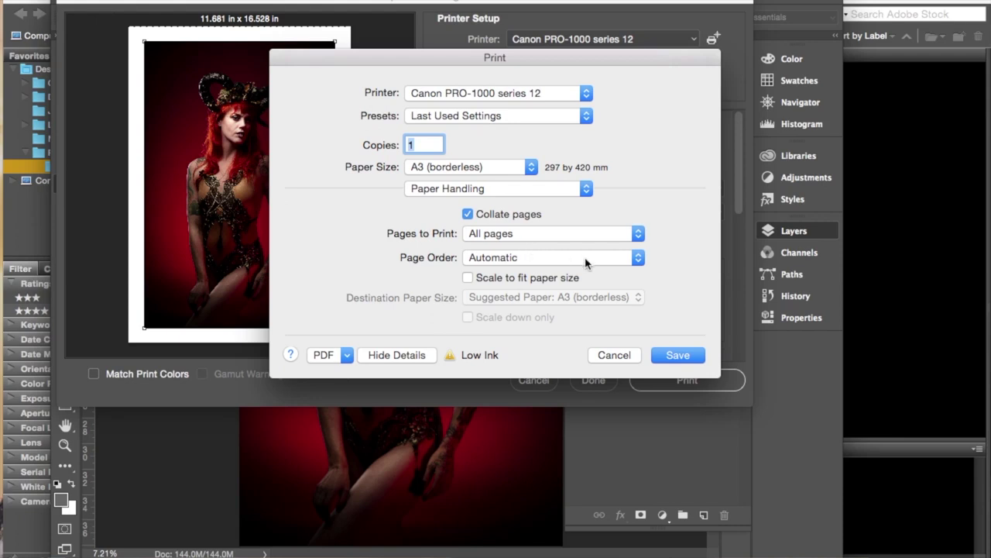
# Review the photo paper media types offered in the printer's quality and media settings.
pyautogui.click(586, 190)
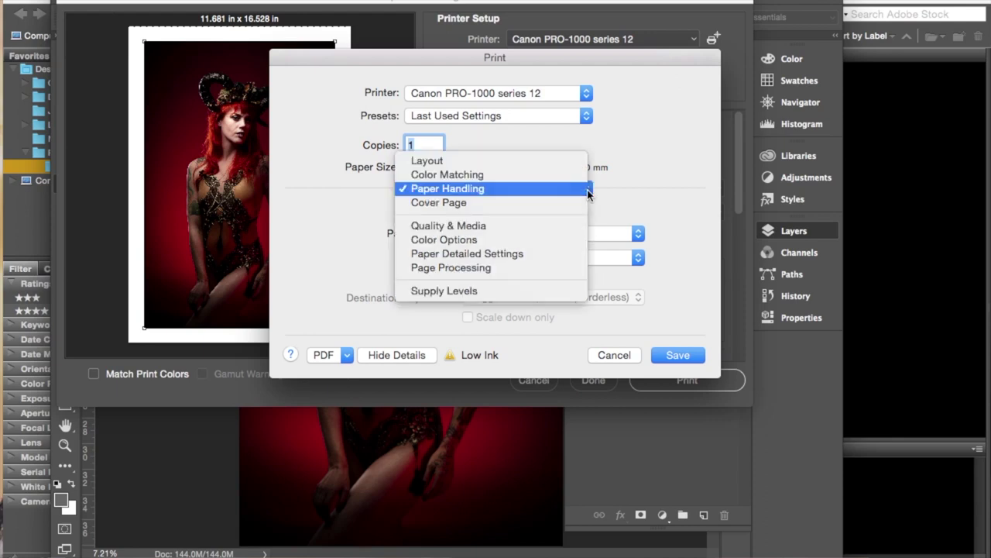
pyautogui.click(551, 226)
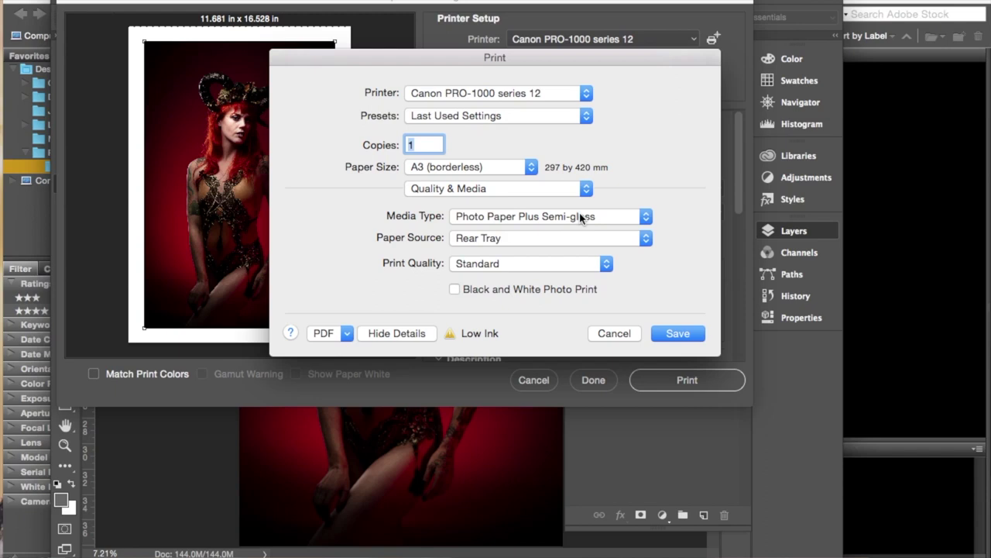
pyautogui.click(624, 218)
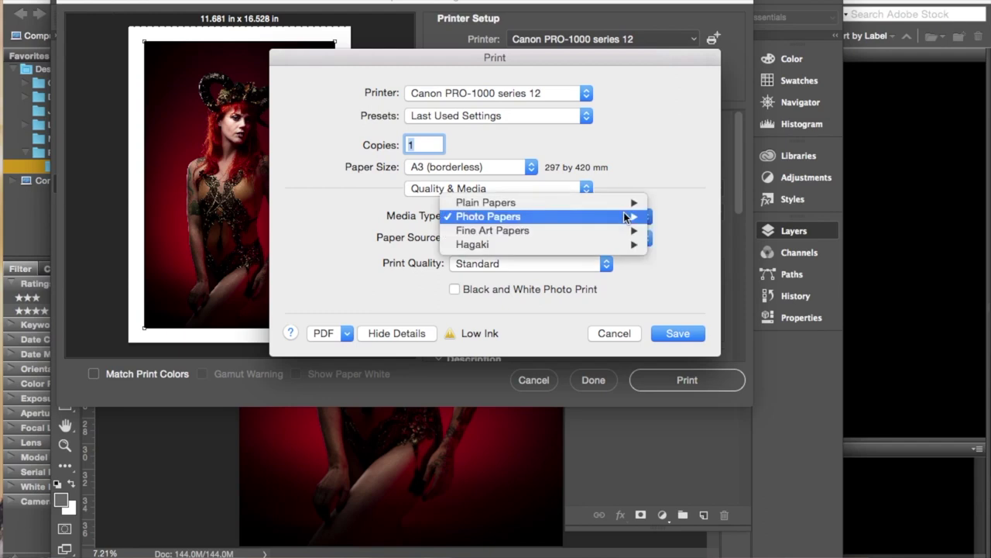
pyautogui.moveTo(627, 217)
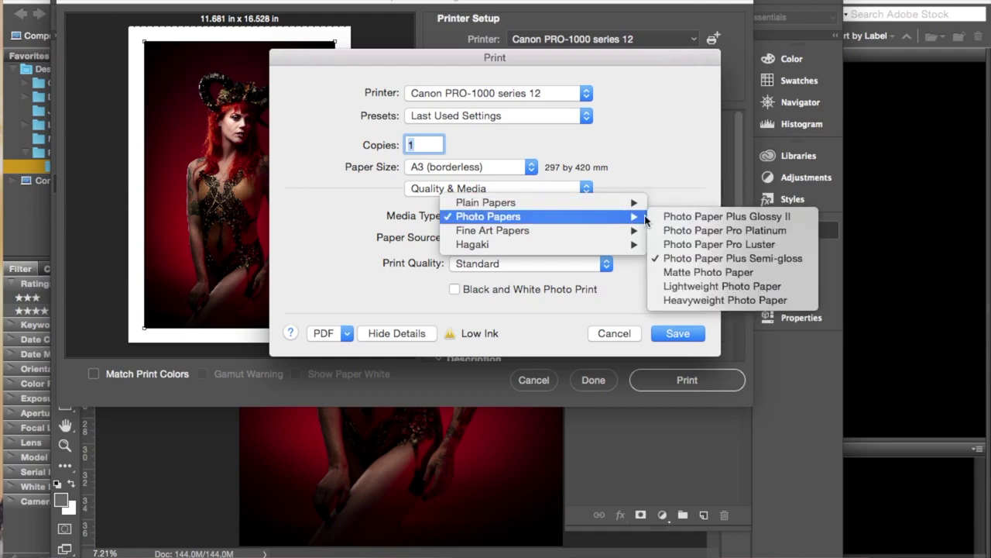
pyautogui.click(694, 187)
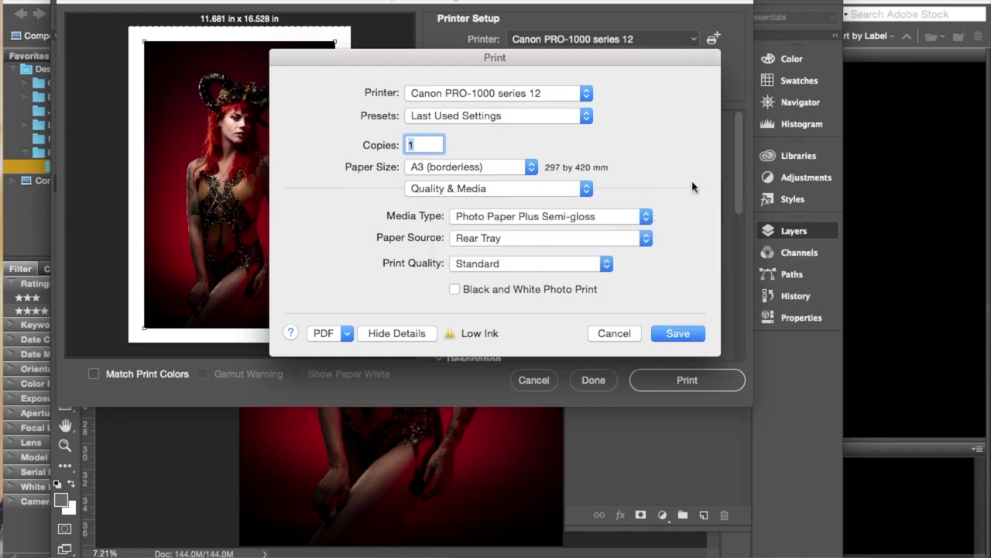
pyautogui.click(644, 217)
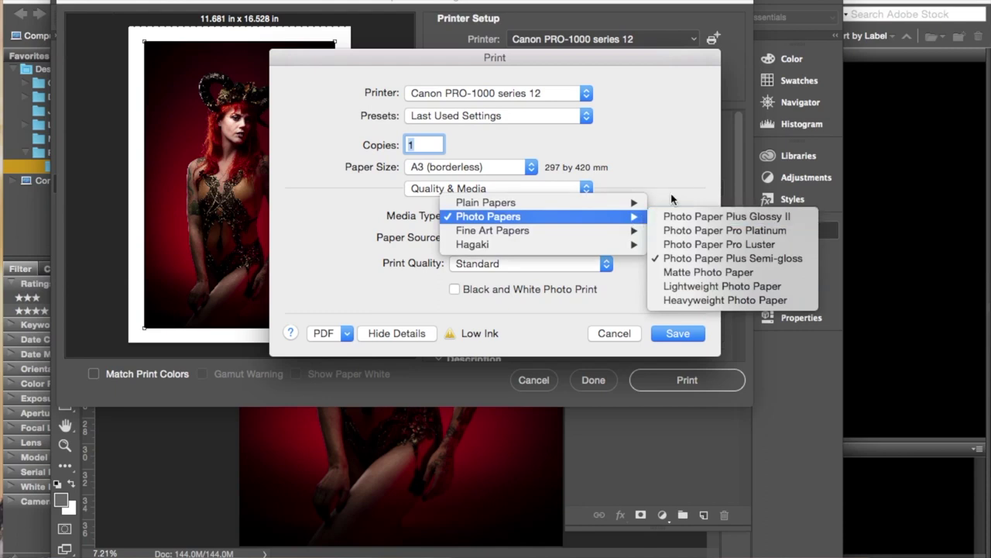
pyautogui.click(673, 200)
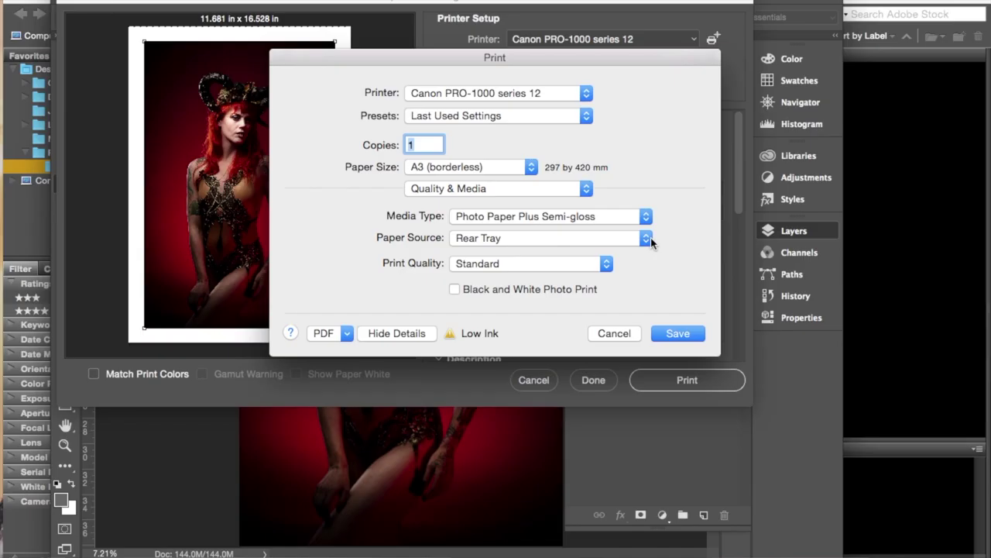
# Choose Standard print quality, save the printer settings, and print the portrait.
pyautogui.click(606, 264)
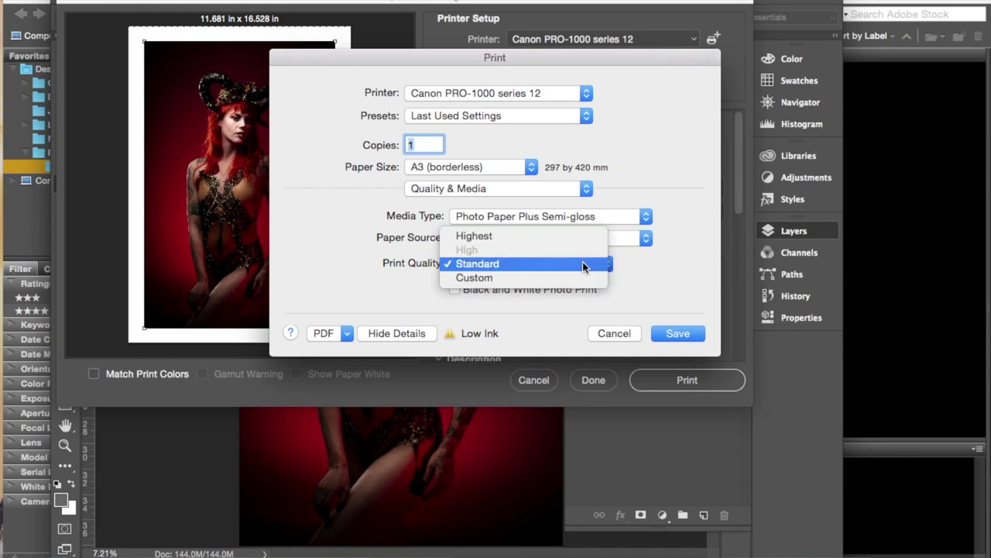
pyautogui.click(584, 264)
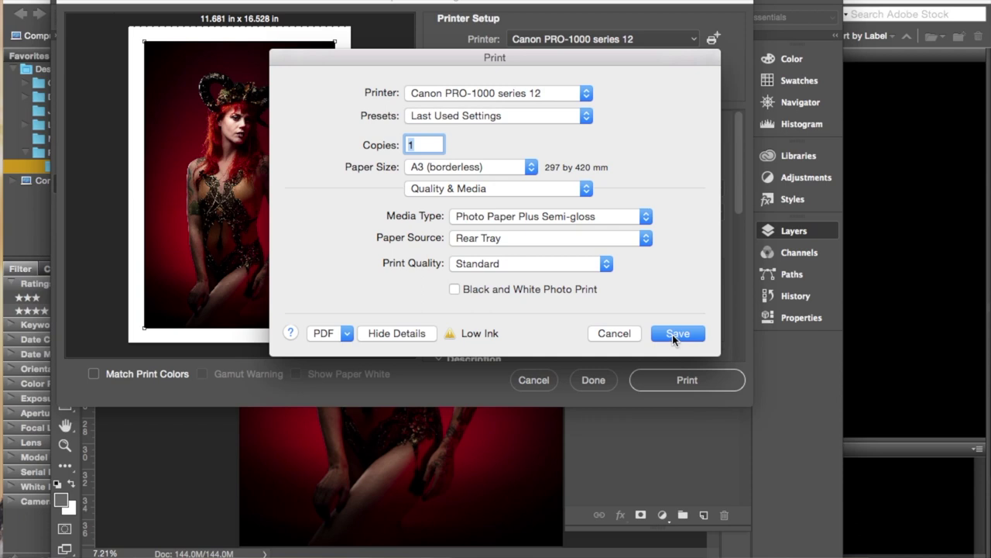
pyautogui.click(674, 334)
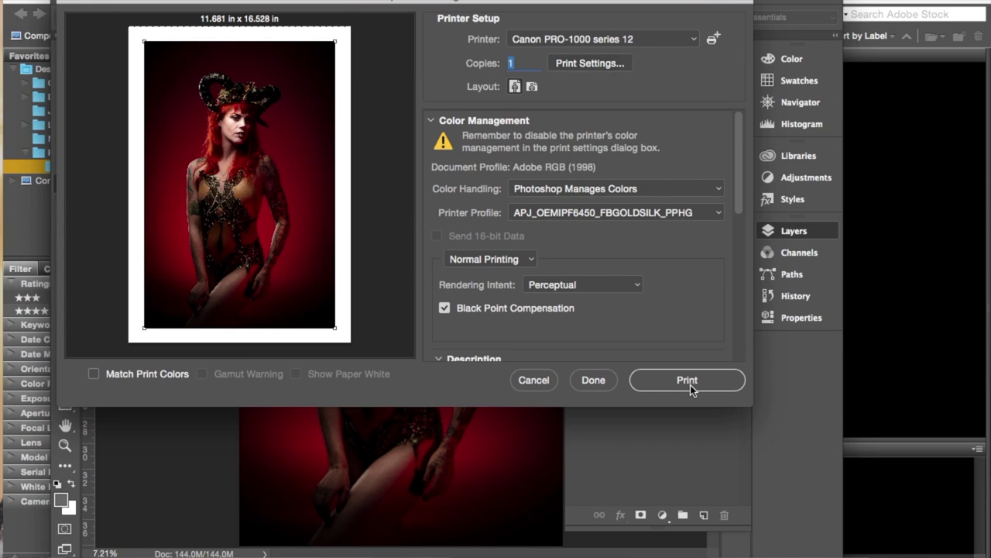
pyautogui.click(687, 379)
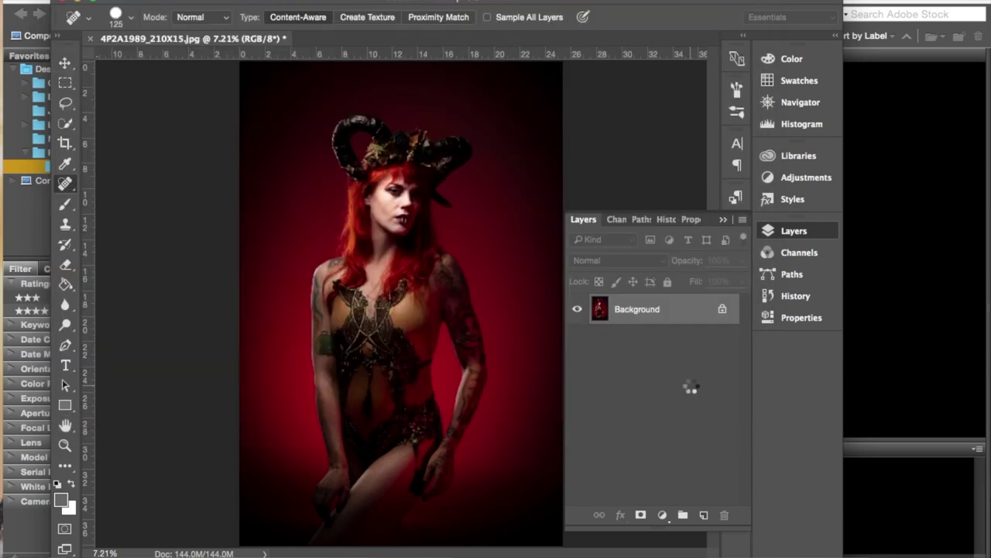